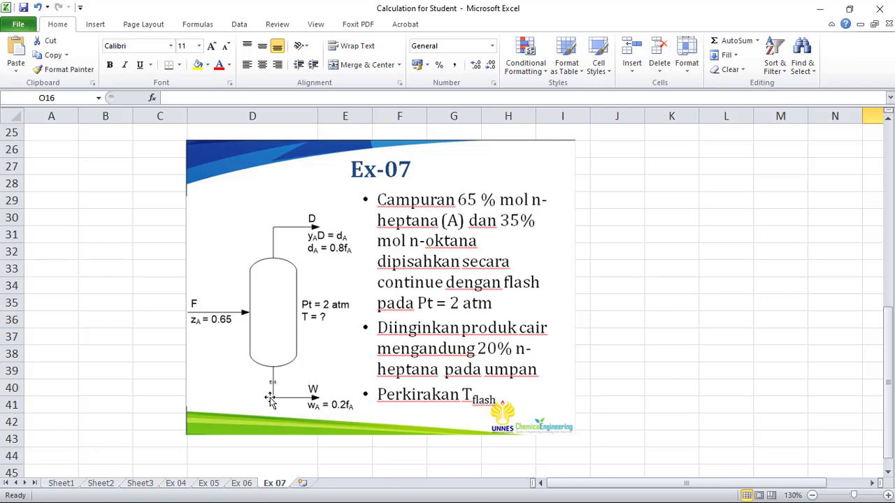
Enter a flash temperature guess of 100 in J2 of the Ex 07 sheet, with the unit C in K2.
scroll(269, 398, "up", 8)
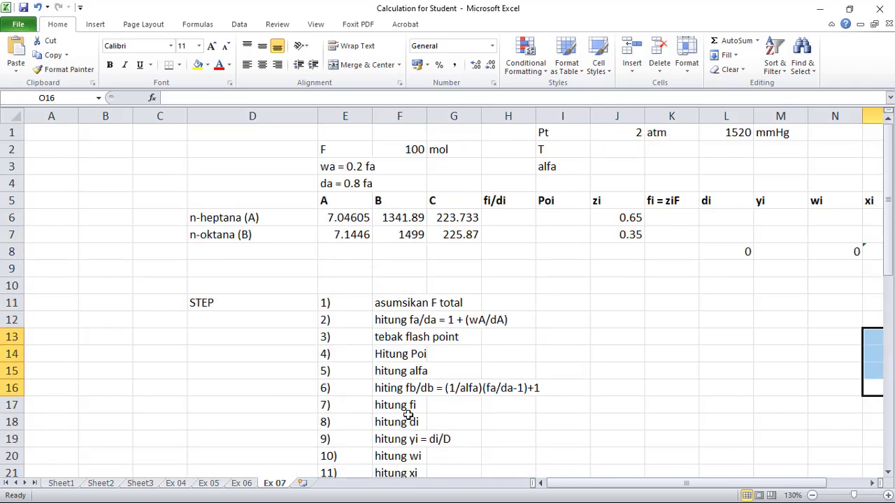
left_click_drag(630, 488, 738, 484)
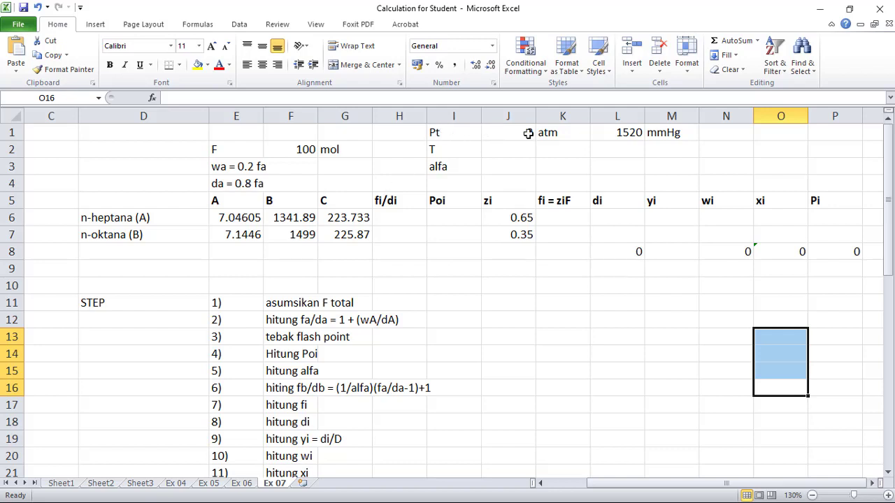
left_click(611, 134)
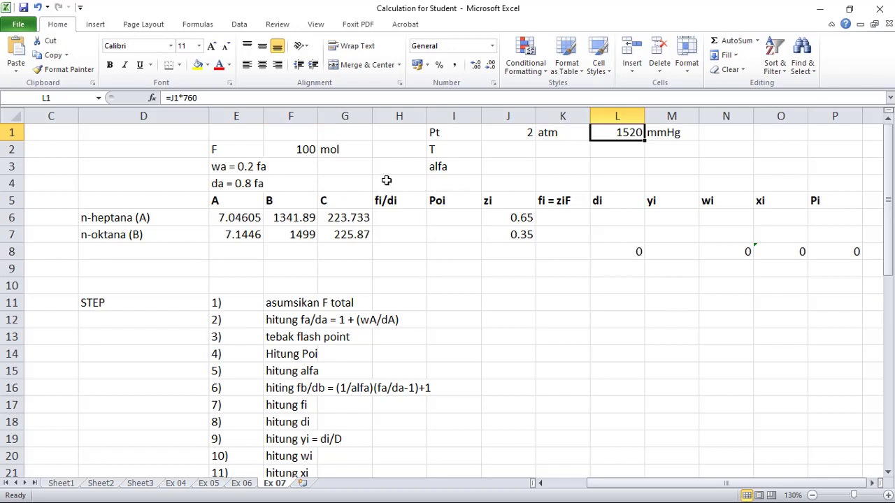
left_click(514, 151)
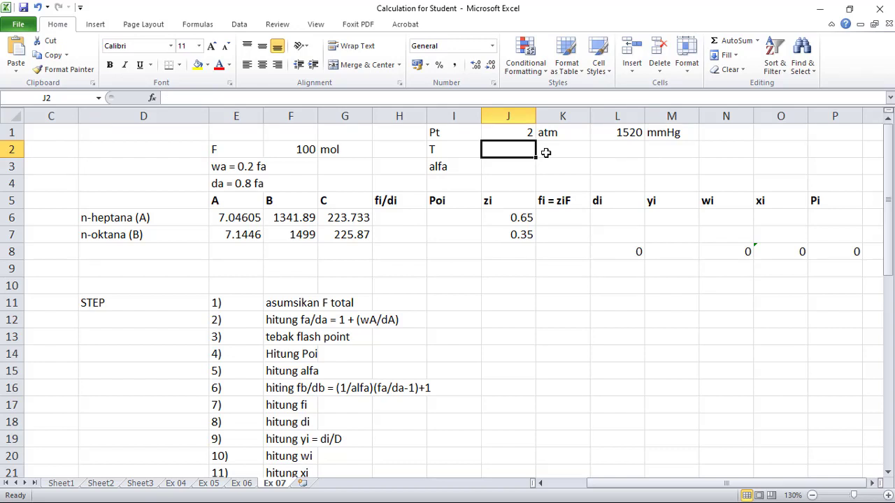
type("100")
key("Tab")
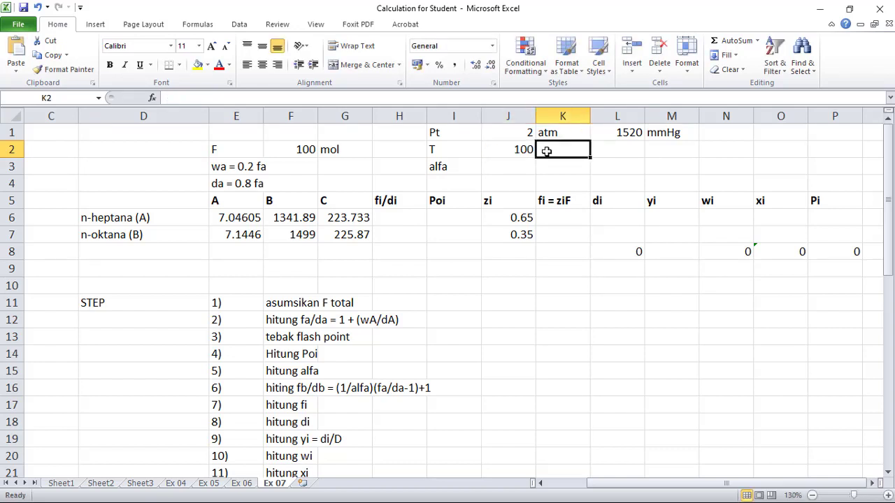
type("c")
key("Return")
key("Return")
left_click(553, 152)
type("C")
key("Return")
Calculate fi/di for n-heptana in H6 with the formula =1/0.8.
left_click(520, 170)
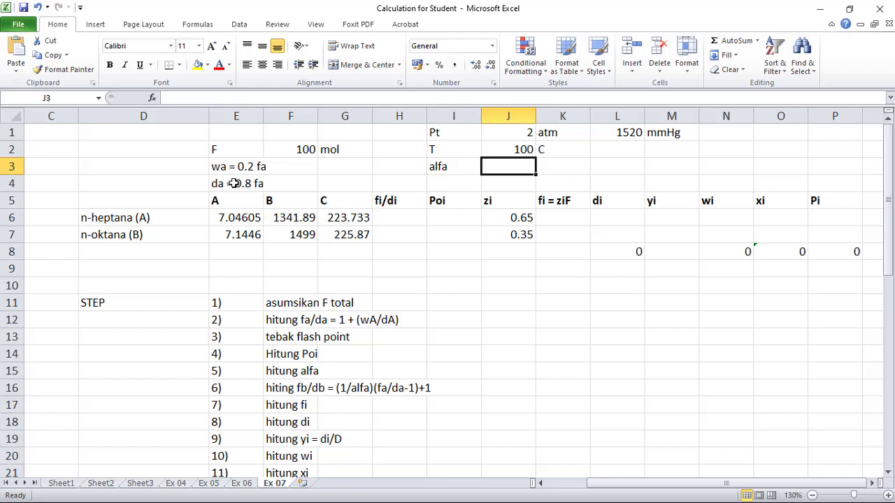
left_click(397, 219)
type("=")
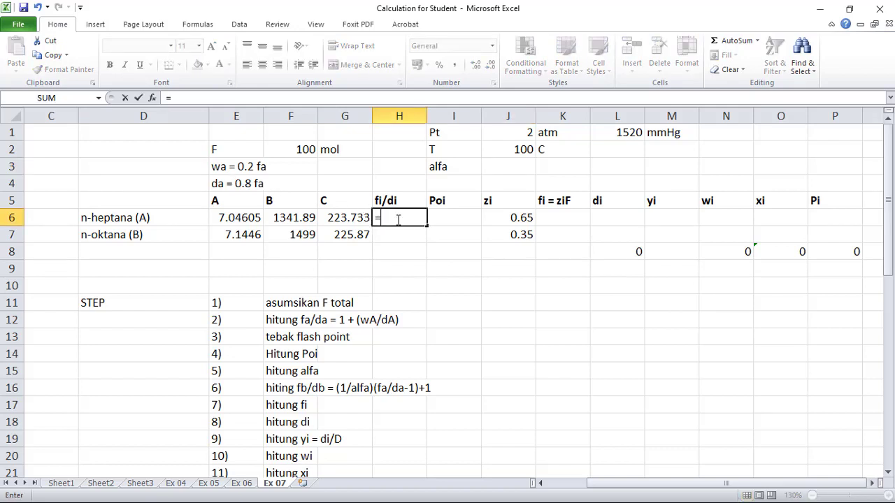
type("1/0.8")
key("Return")
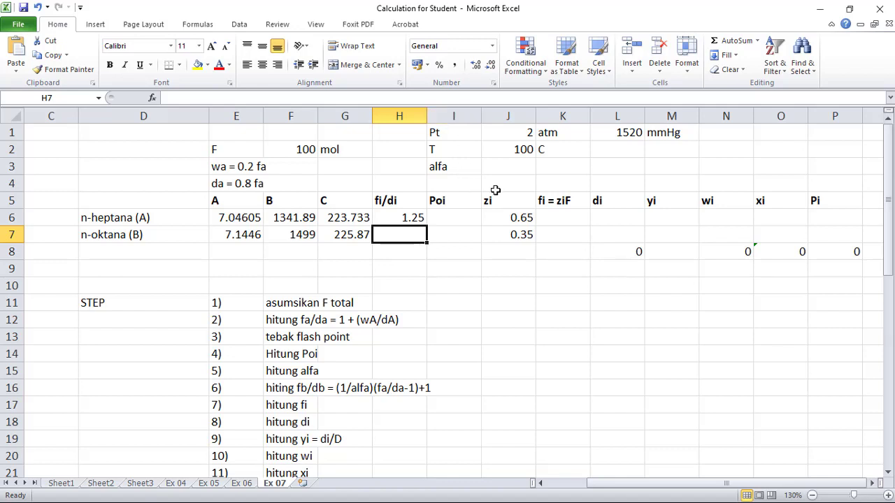
Build the Antoine vapour pressure formula for n-heptana in the Poi cell I6 as =10^(E6-F6/(J2+G6).
left_click(510, 172)
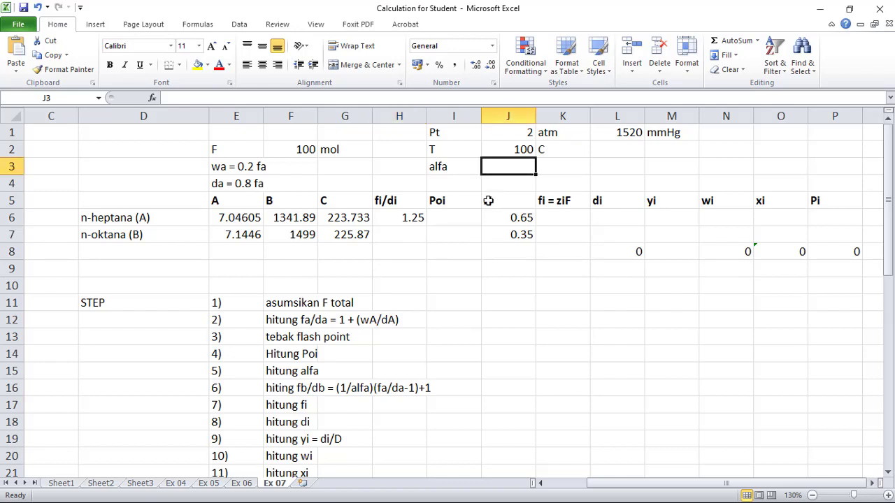
left_click(460, 218)
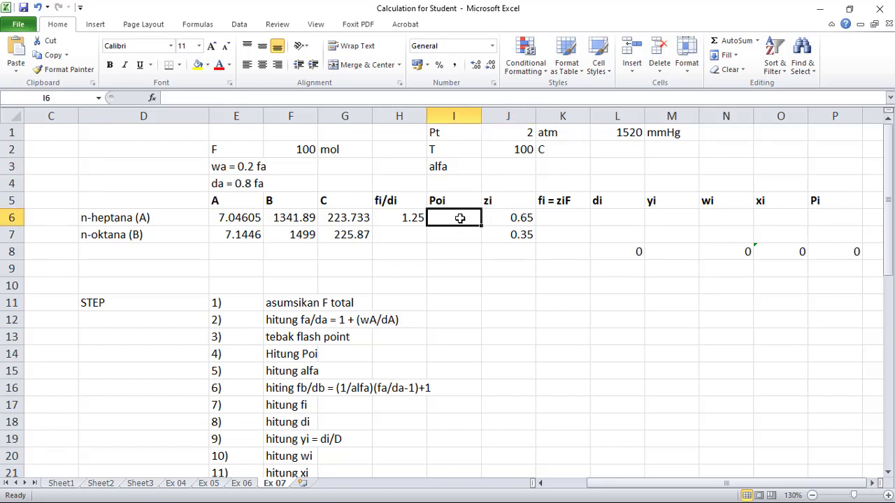
type("=lo")
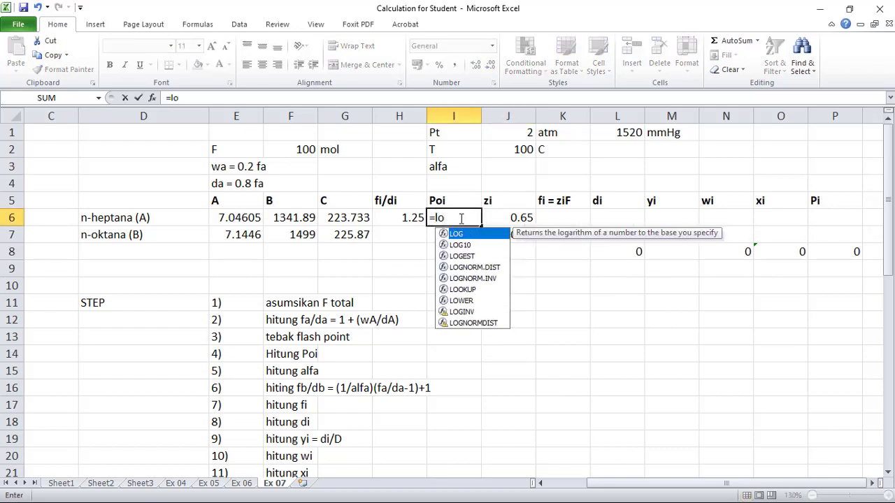
key("BackSpace")
key("BackSpace")
type("10")
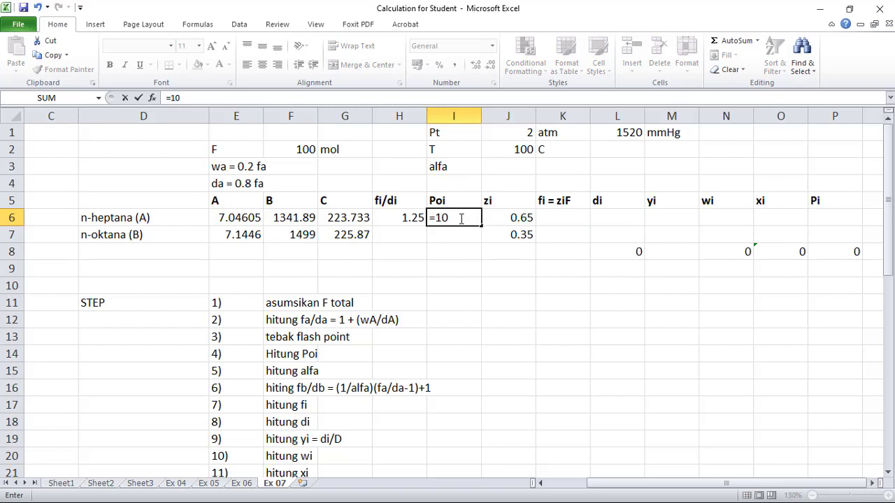
type("^(")
left_click(245, 217)
type("-")
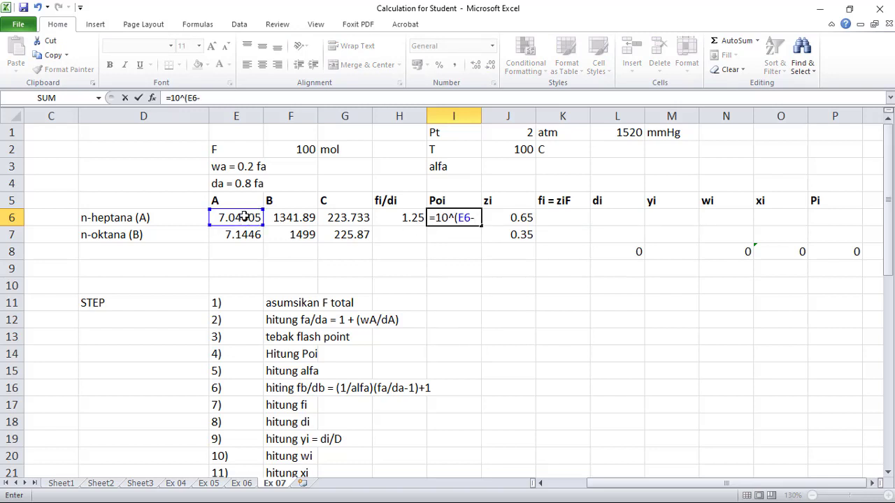
left_click(290, 217)
type("/(")
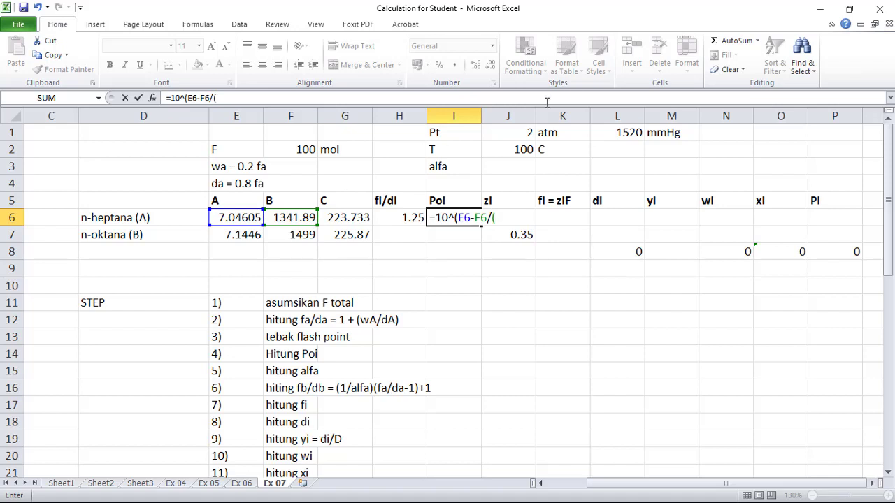
left_click(521, 150)
type("+")
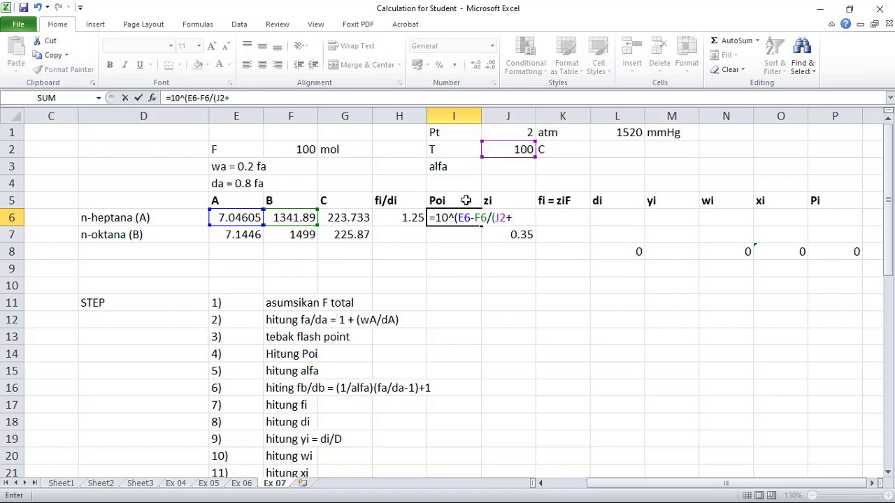
left_click(346, 216)
type(")")
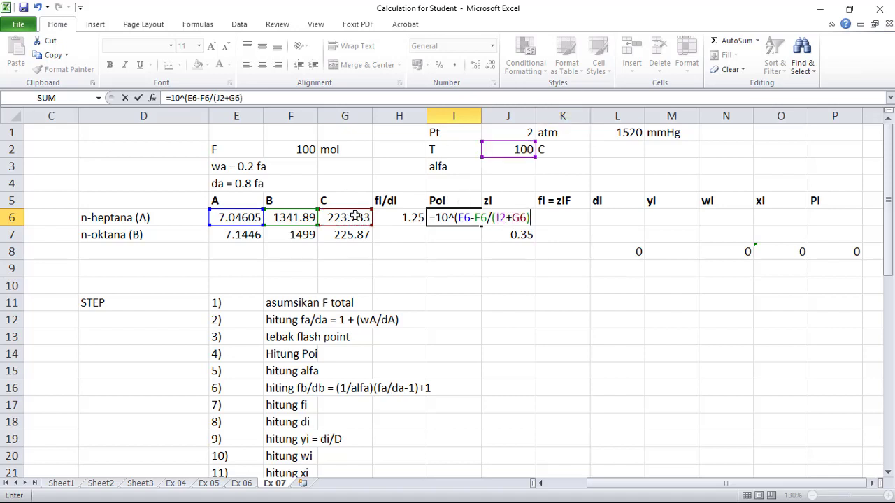
Make the temperature reference $J$2 absolute in the Poi formula and accept the proposed closing parenthesis correction.
left_click(488, 218)
double_click(499, 217)
key("F4")
key("Return")
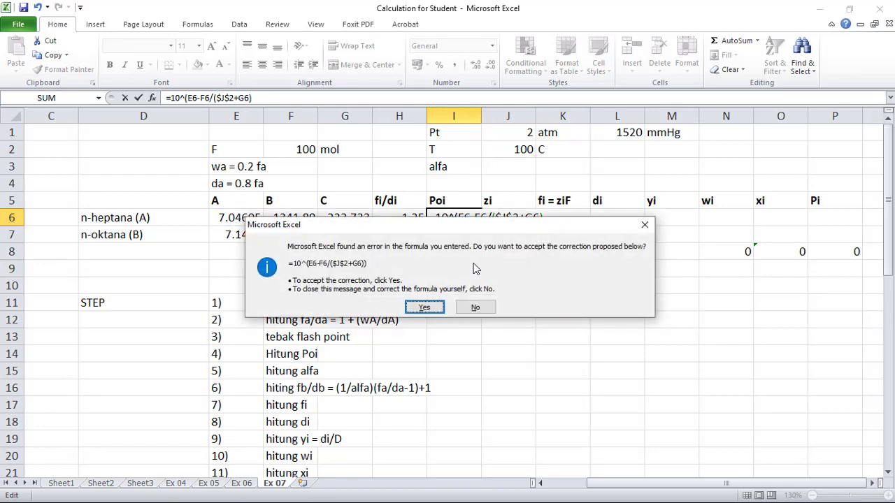
left_click(426, 305)
Copy the Poi formula from I6 down to I7 for n-oktana.
left_click(465, 220)
left_click_drag(481, 226, 474, 244)
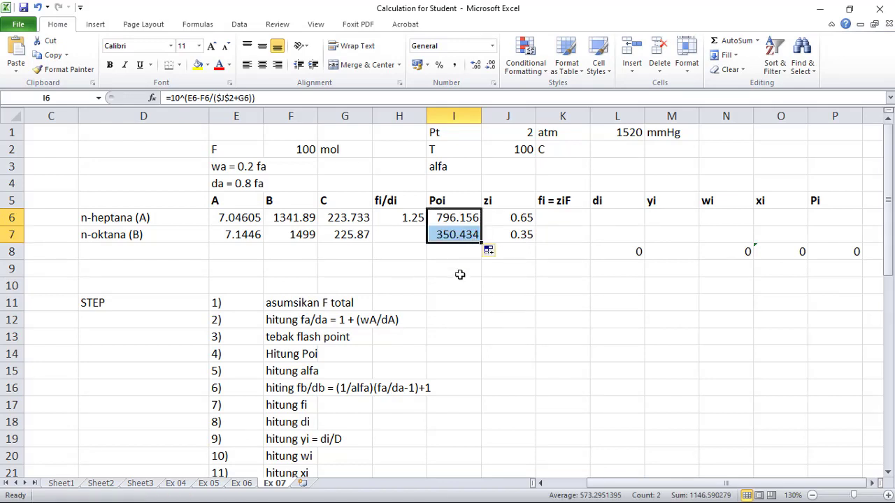
left_click(460, 275)
Calculate alfa in J3 as the ratio of the two vapour pressures, =I6/I7.
left_click(511, 152)
left_click(510, 169)
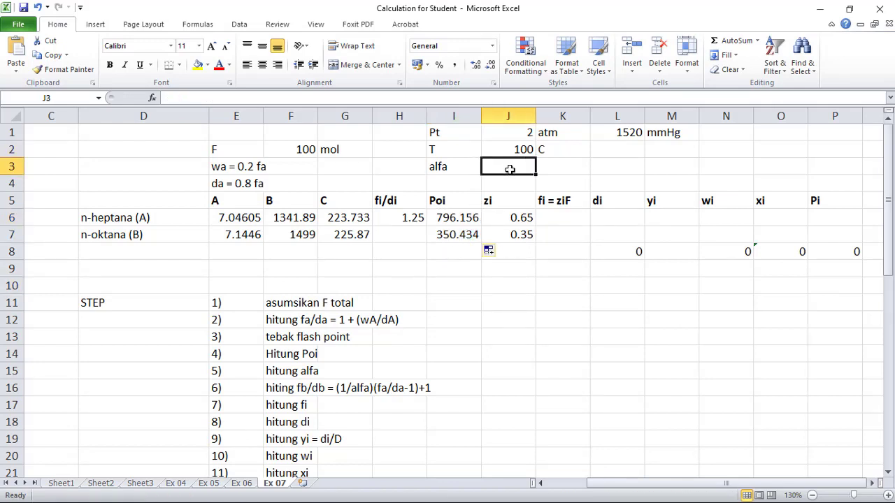
type("=")
left_click(463, 219)
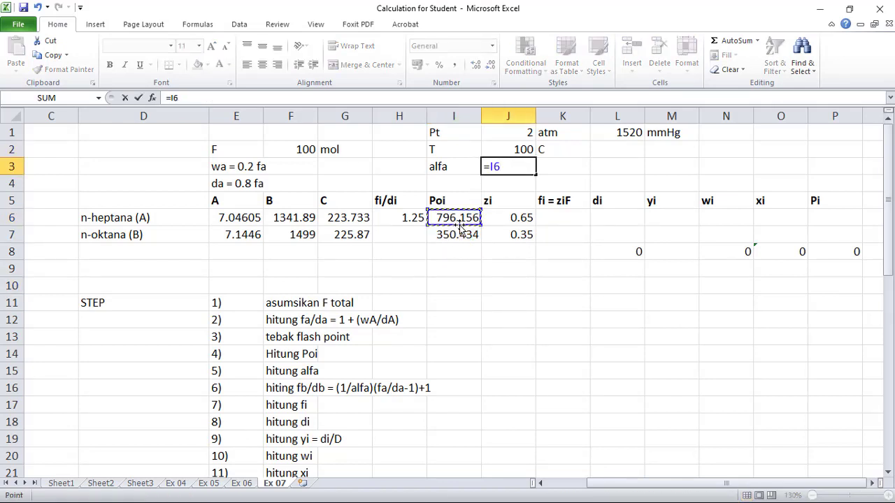
type("/")
left_click(443, 239)
key("Return")
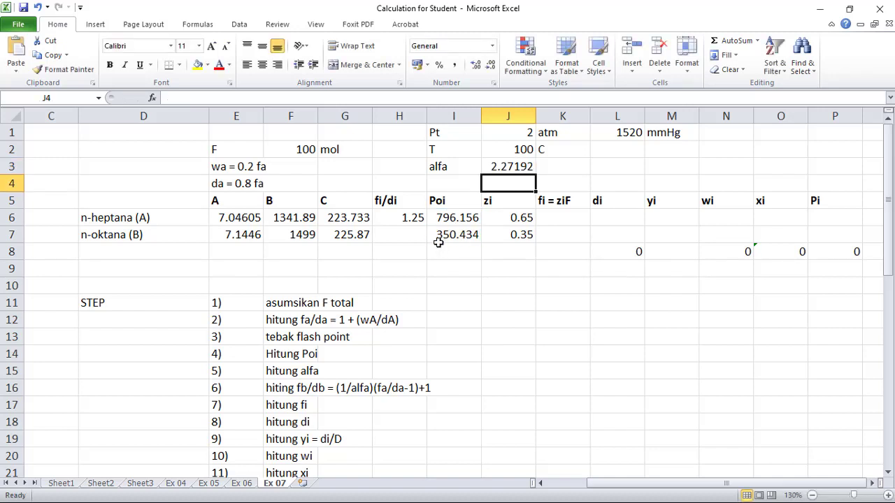
Calculate fi/di for n-oktana in H7 with the formula =(1/J3)*(H6-1)+1.
left_click(413, 236)
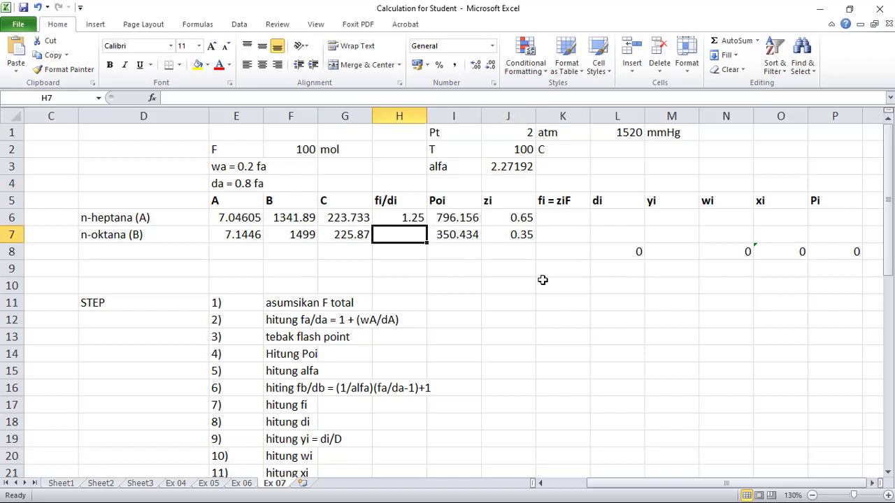
type("=")
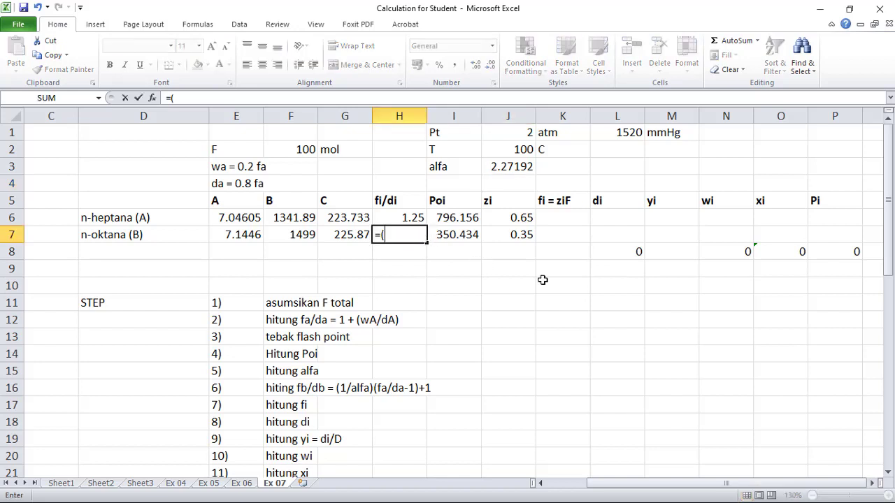
type("(1/")
left_click(512, 170)
type(")")
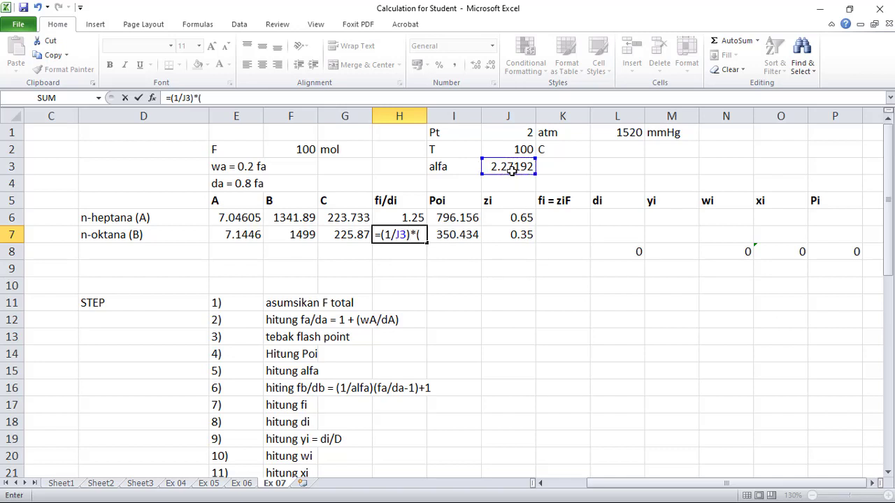
type("*(")
left_click(398, 219)
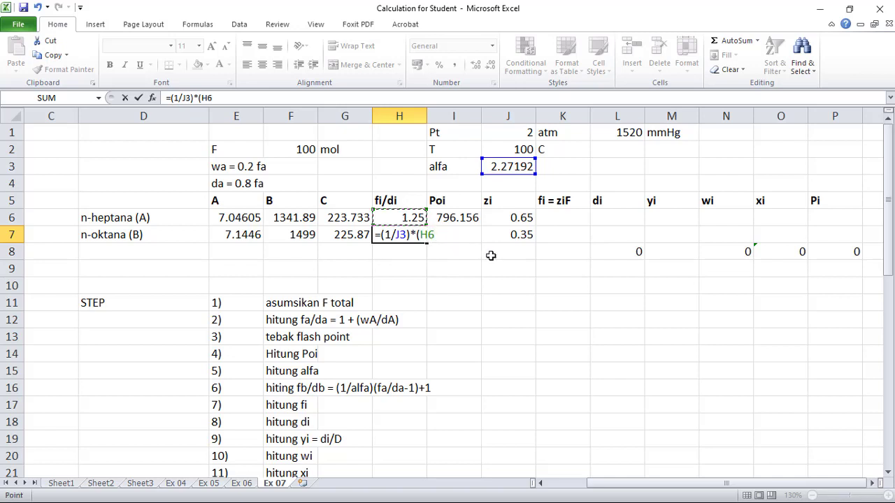
type("-1)+1")
key("Return")
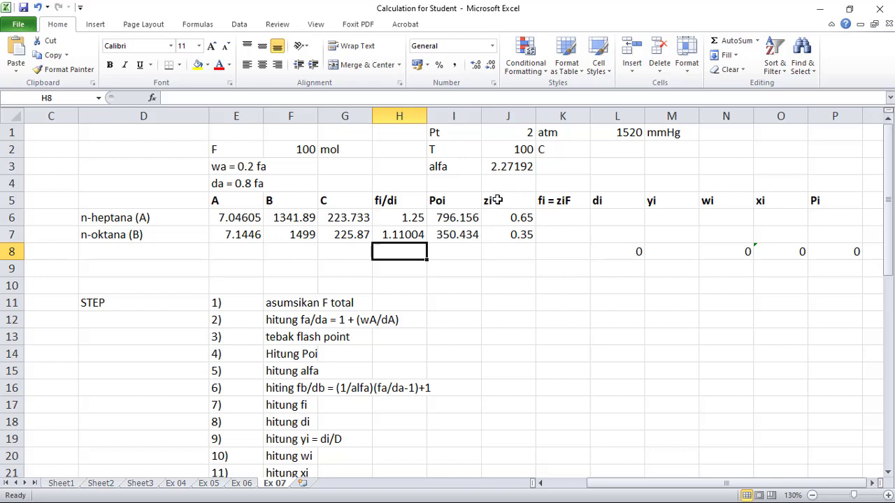
Calculate the n-heptana feed fi in K6 with the formula =J6*F2.
left_click(561, 217)
type("=")
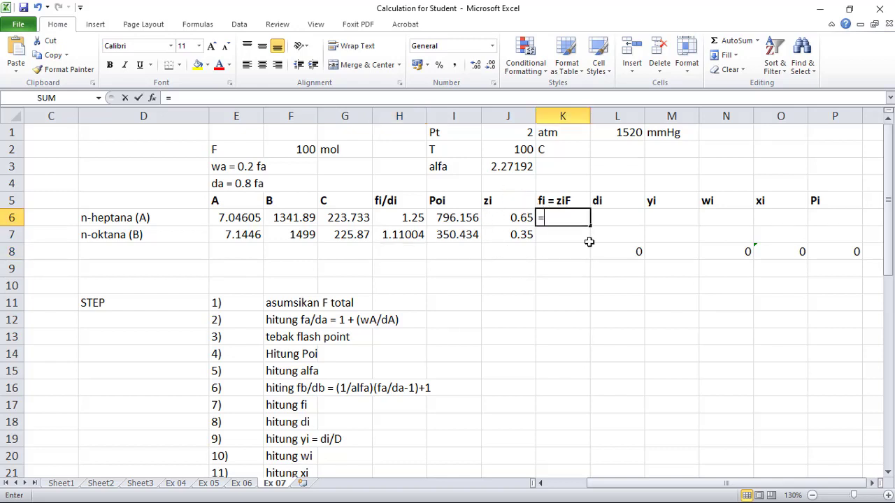
left_click(517, 218)
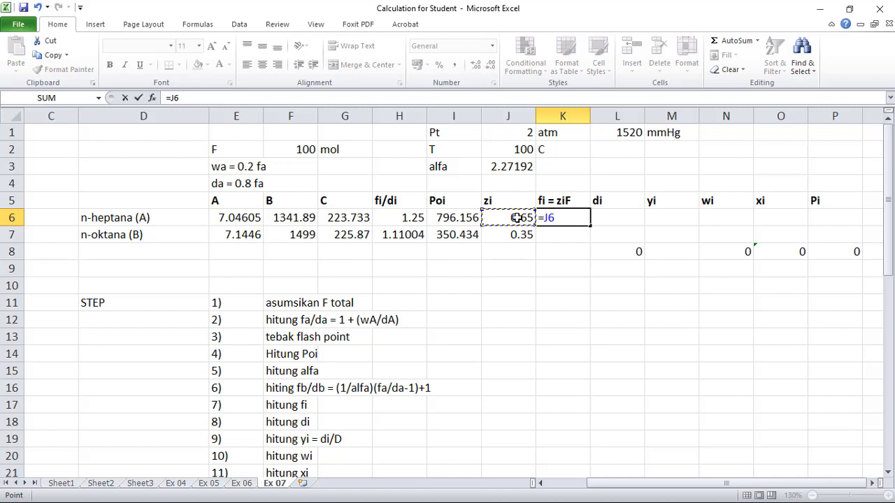
type("*")
left_click(300, 148)
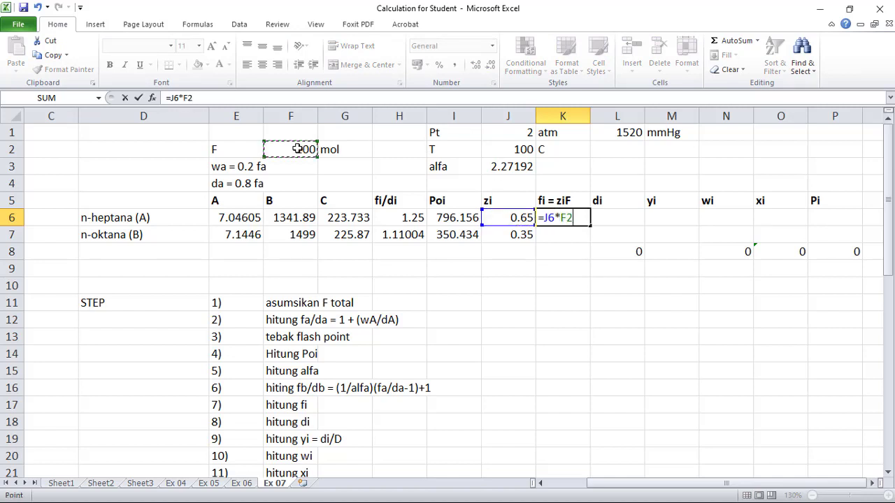
key("Return")
Make the total feed reference $F$2 absolute in the K6 formula and copy it down to K7.
left_click(570, 219)
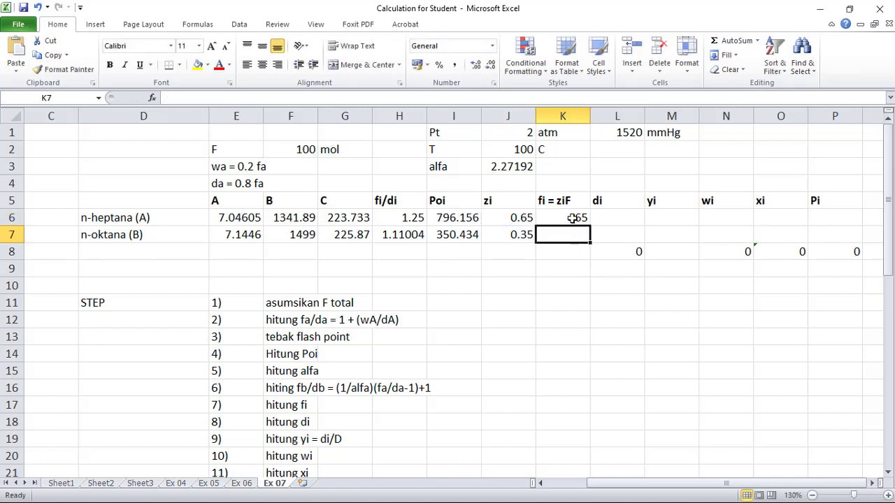
double_click(570, 218)
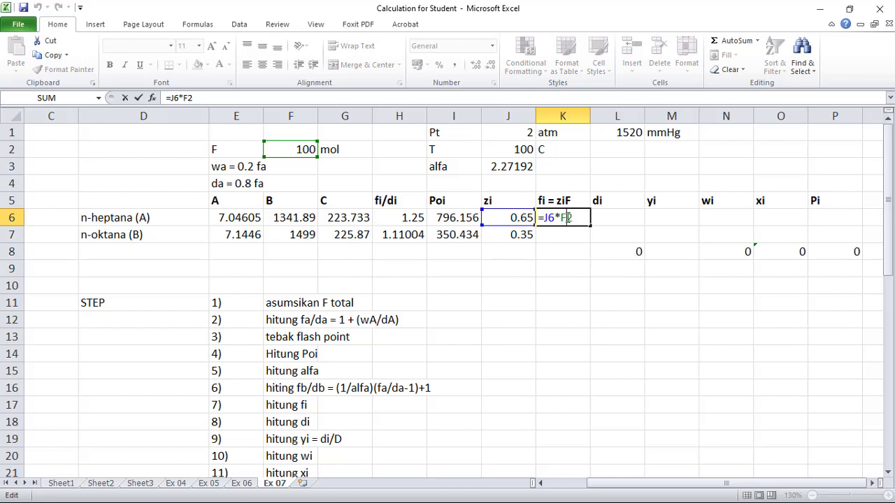
key("F4")
key("Return")
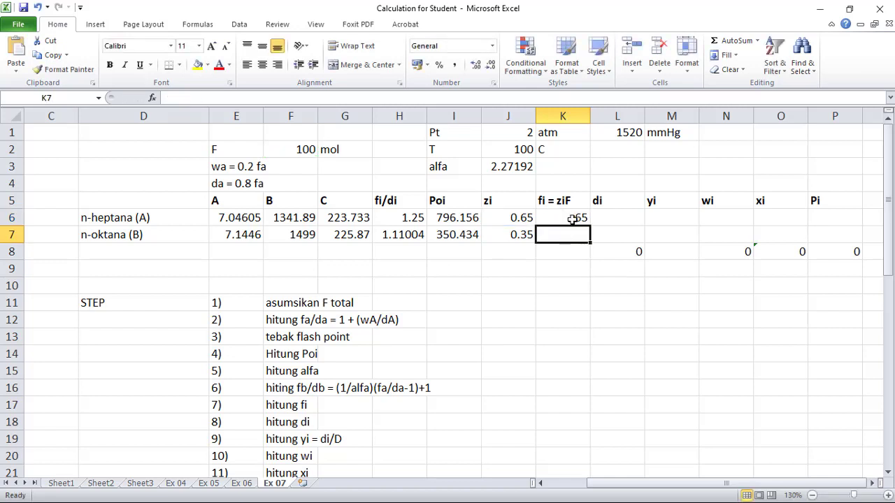
left_click(584, 220)
left_click_drag(586, 224, 595, 242)
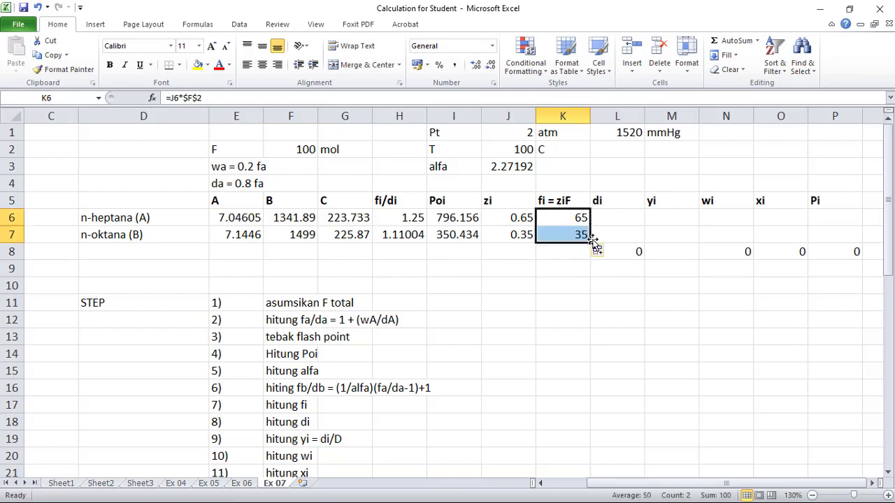
Calculate di for n-heptana in L6 with the formula =K6/H6.
left_click(607, 218)
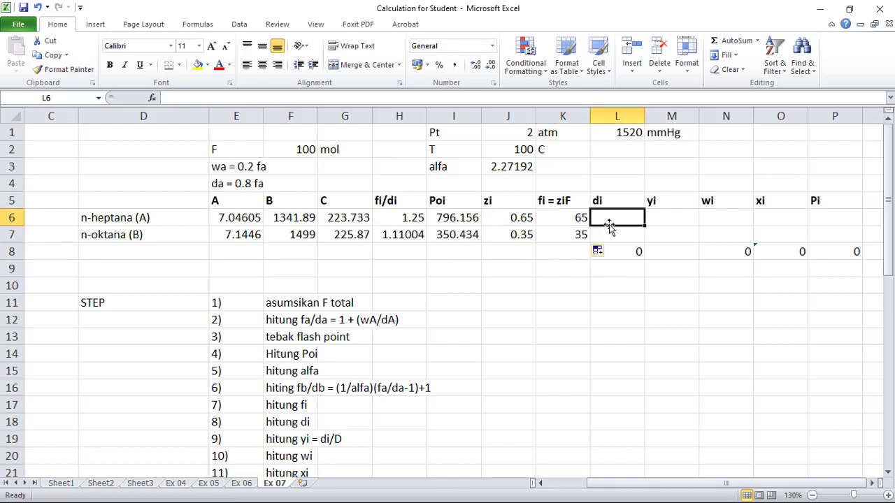
type("=")
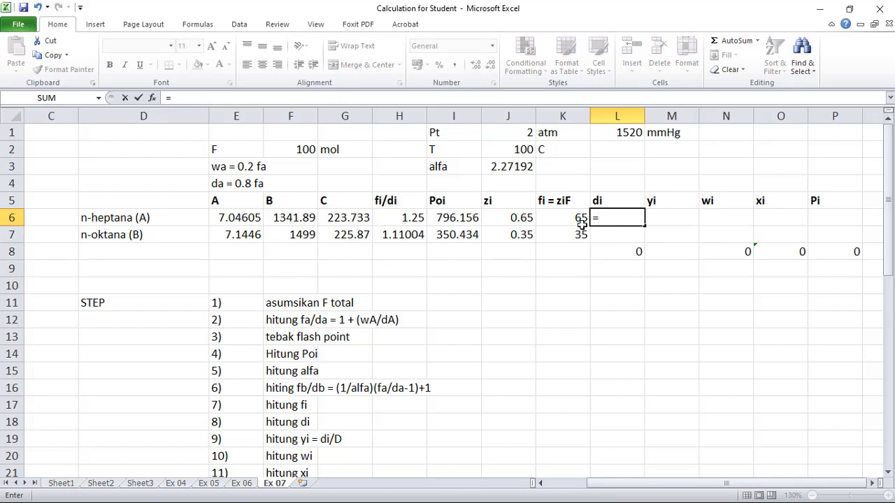
left_click(575, 218)
type("/")
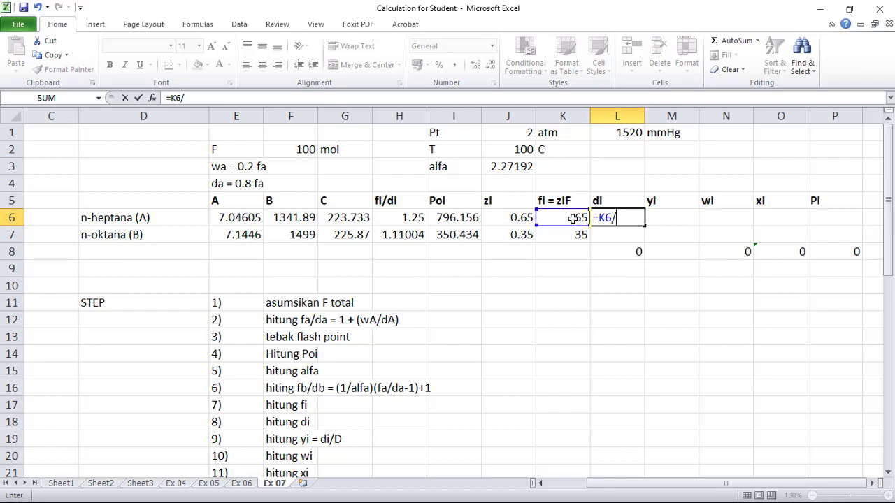
left_click(413, 217)
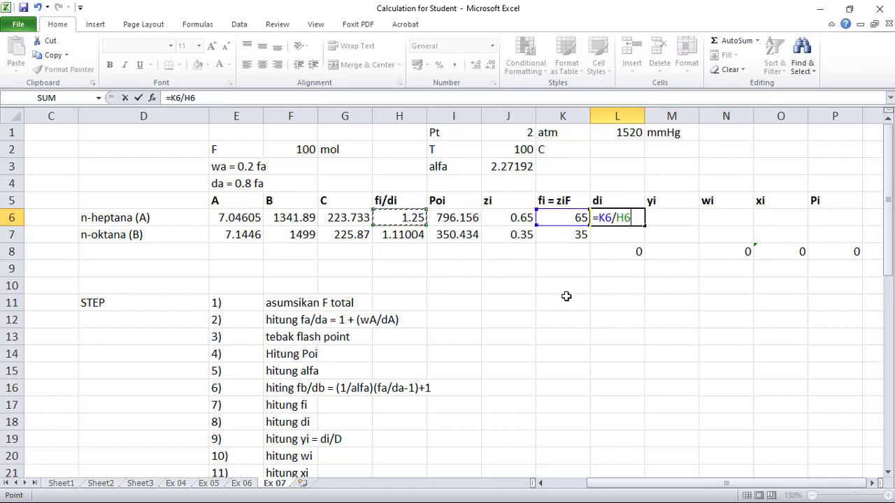
key("Return")
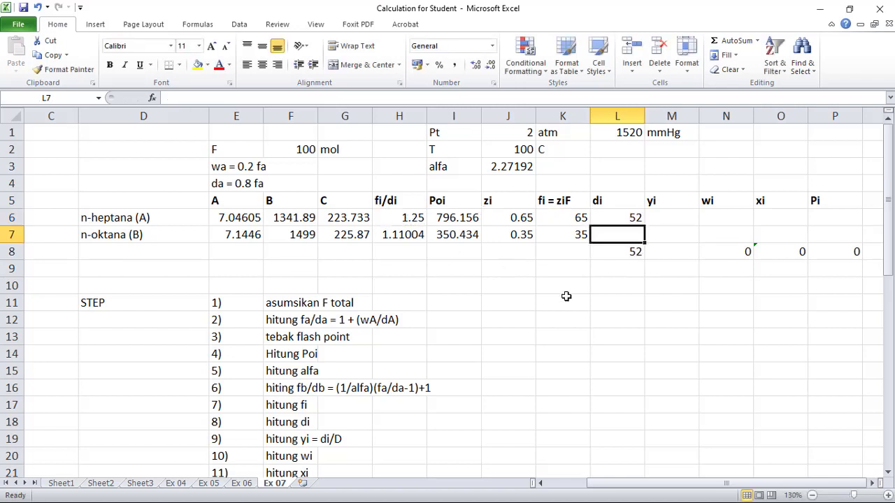
Copy the di formula from L6 down to L7 for n-oktana and check the di column.
left_click(637, 222)
left_click_drag(639, 225, 642, 239)
left_click(637, 290)
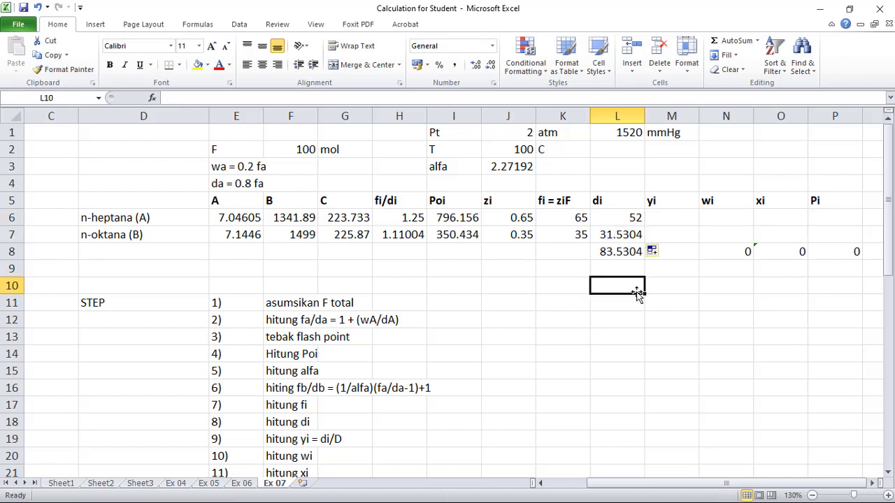
left_click(629, 236)
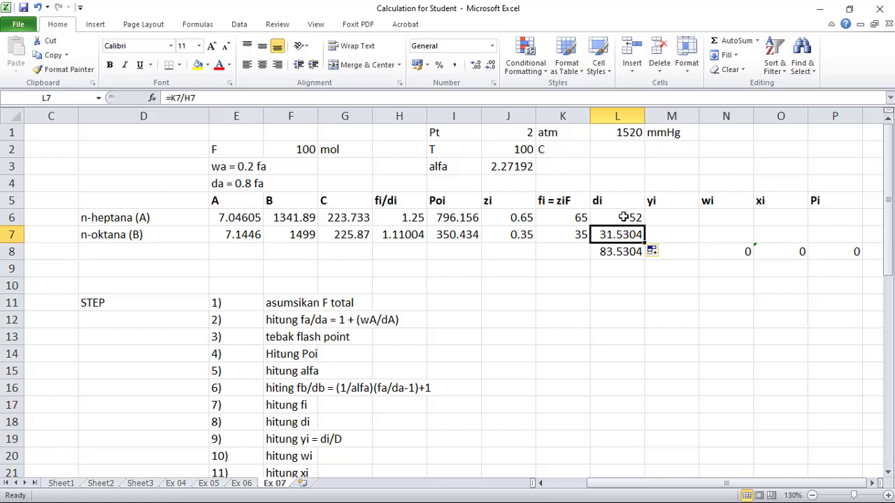
left_click(623, 217)
left_click(621, 234)
left_click(614, 253)
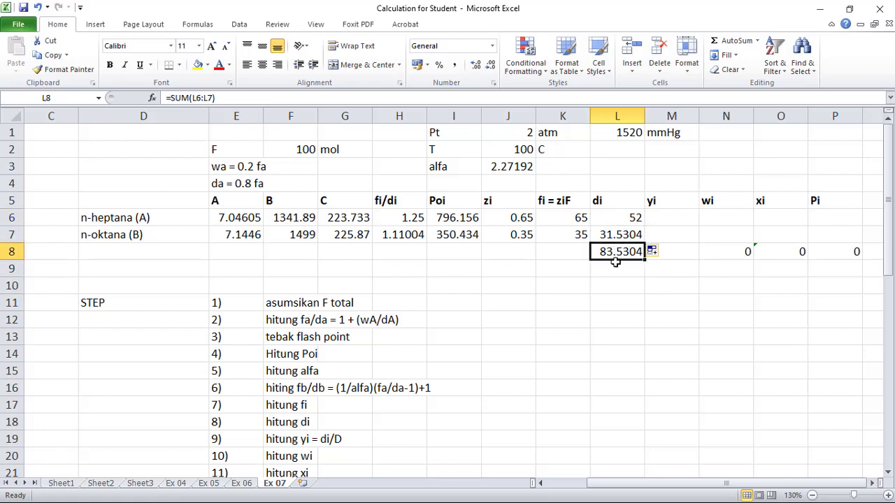
left_click(614, 266)
type("di")
left_click(631, 304)
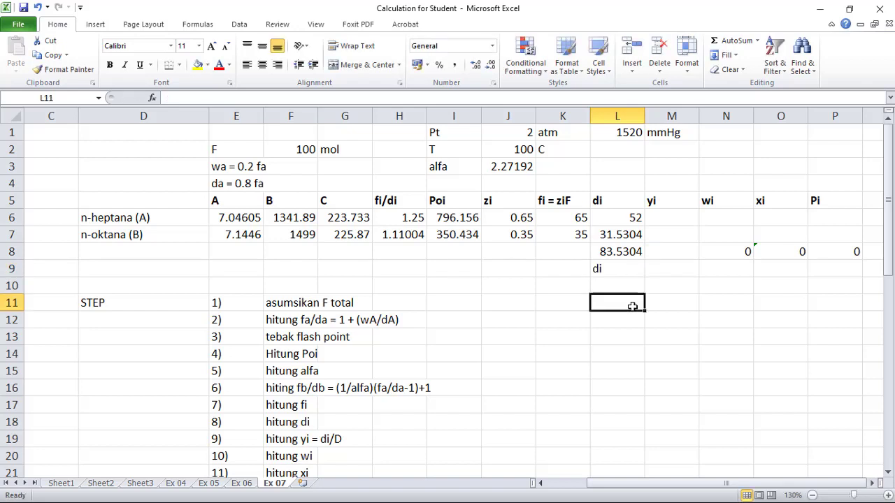
left_click(610, 269)
type("di")
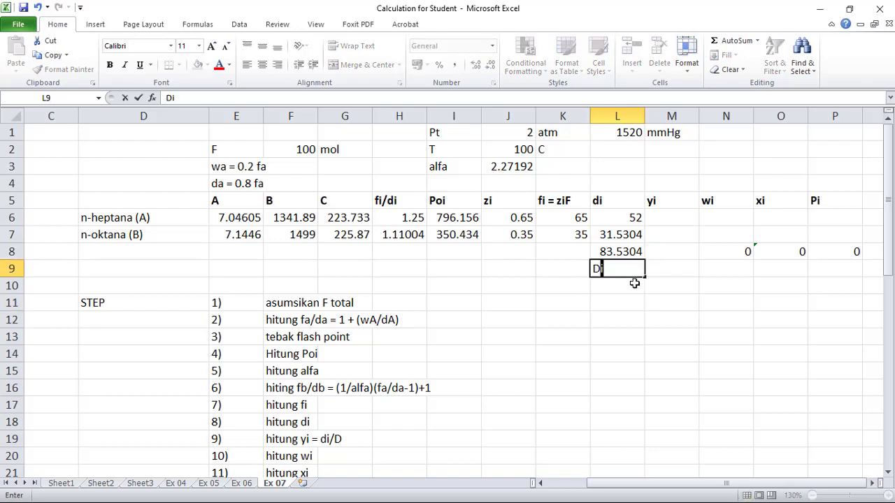
key("Return")
Label the di total with D in cell L9.
left_click(633, 270)
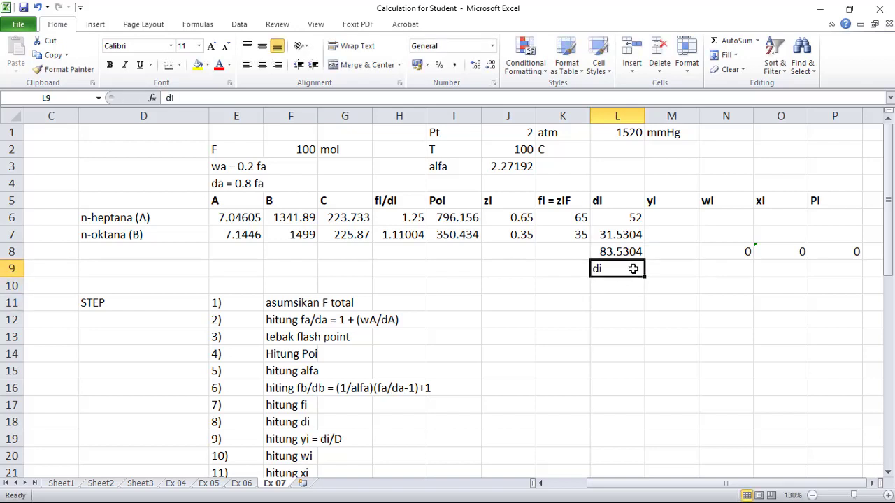
type("Di")
left_click(630, 312)
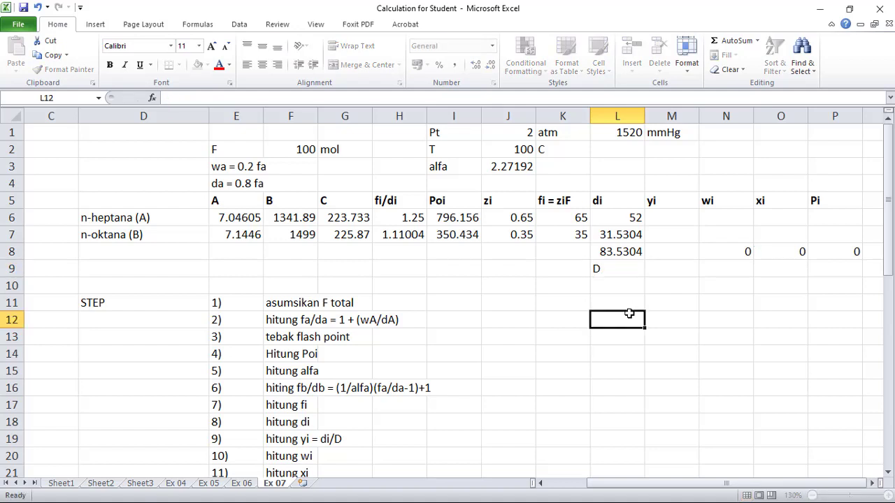
Calculate yi in M6 with the formula =L6/$L$8 and copy it down to M7.
left_click(669, 221)
type("=")
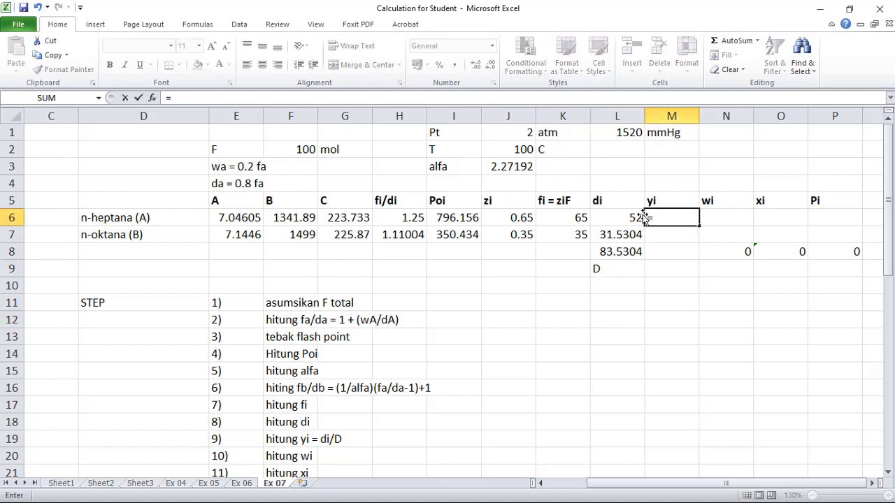
left_click(617, 215)
type("/")
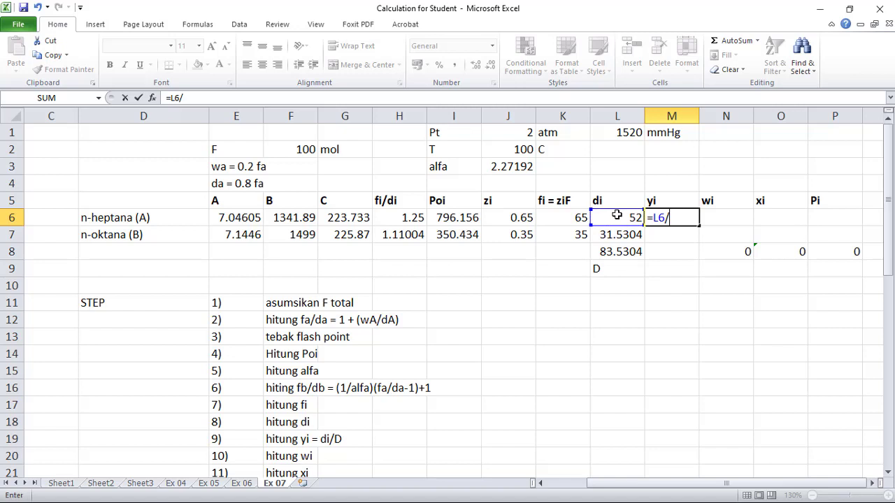
left_click(607, 248)
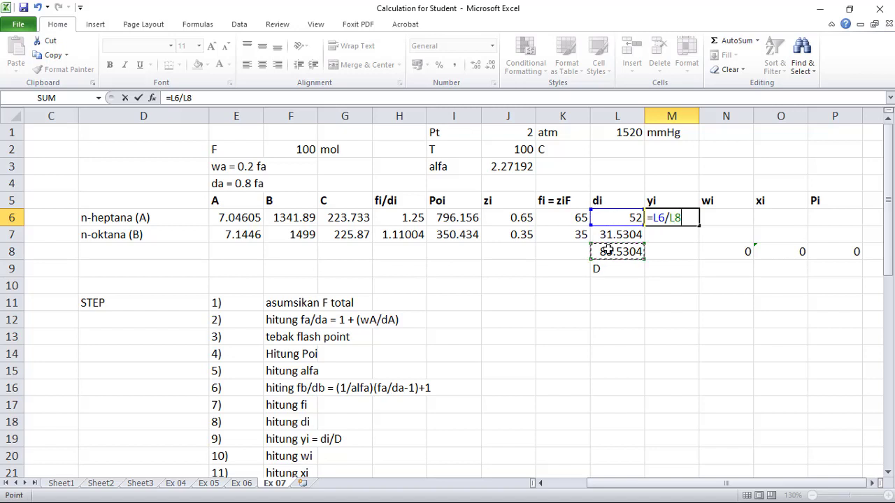
key("F4")
key("Return")
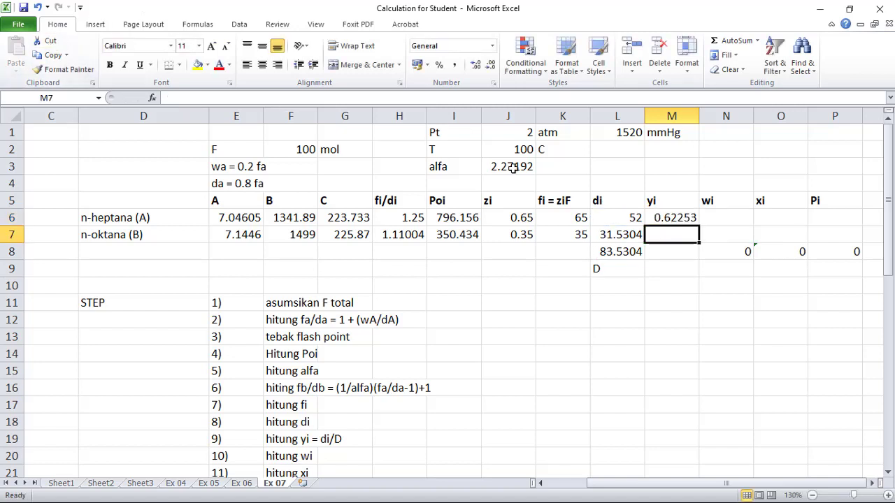
left_click(673, 217)
left_click_drag(697, 226, 700, 243)
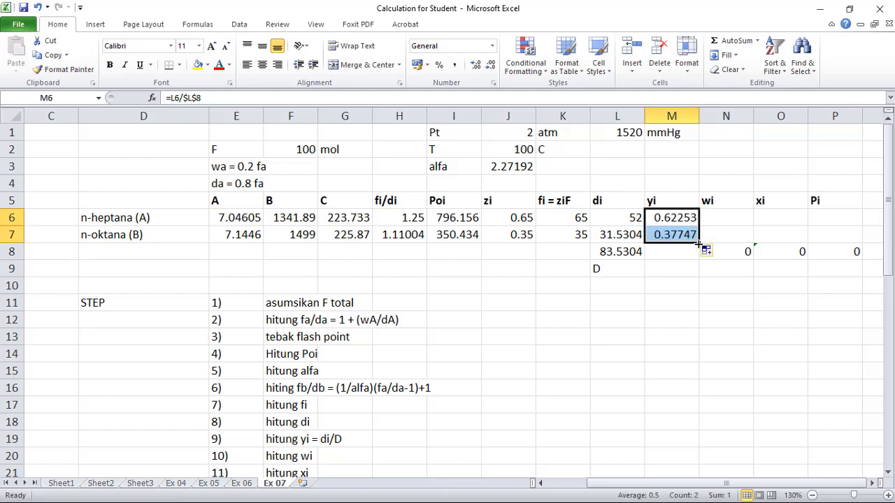
Calculate wi in N6 as the feed minus the distillate, =K6-L6, and copy it down to N7.
left_click(718, 215)
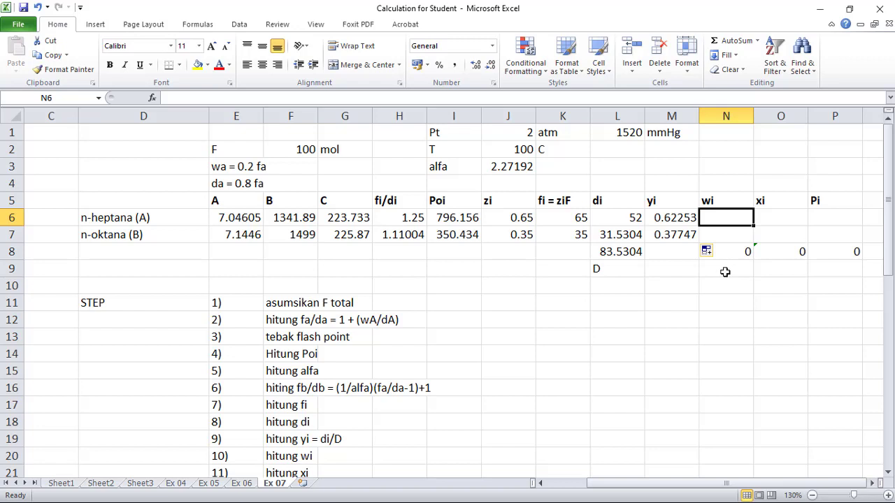
type("=")
key("Left")
key("Left")
key("Left")
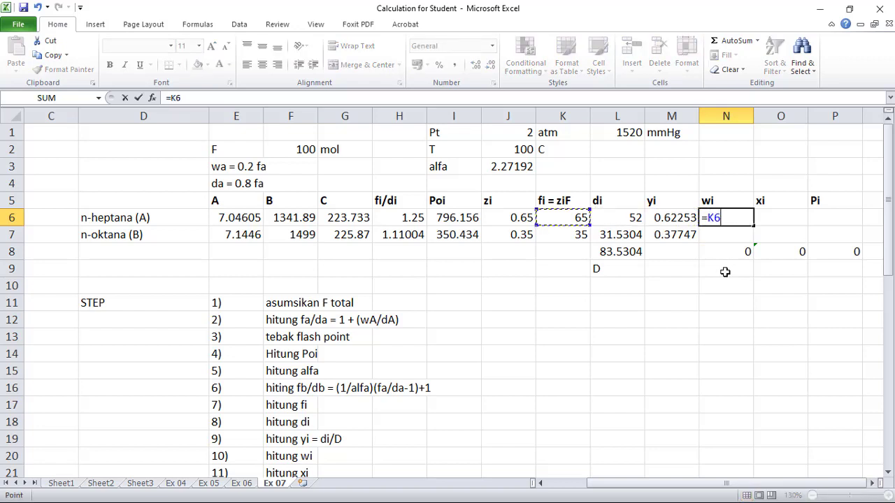
type("-")
key("Left")
key("Left")
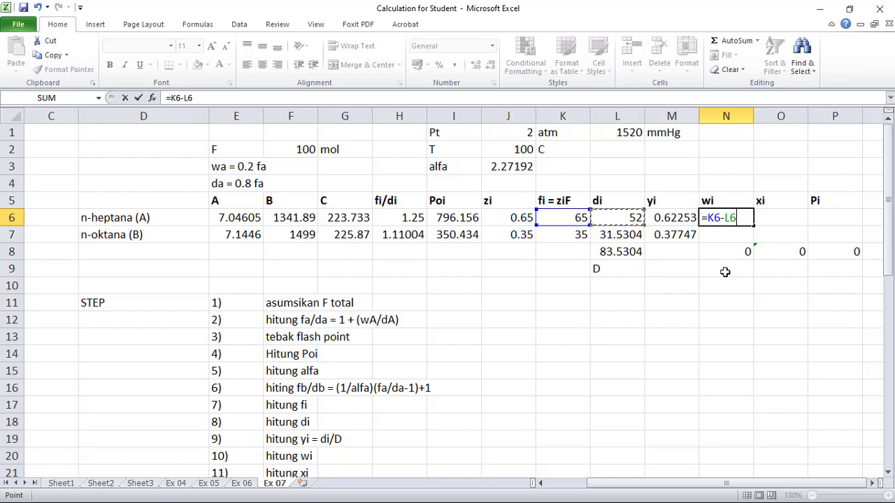
key("Return")
left_click(731, 221)
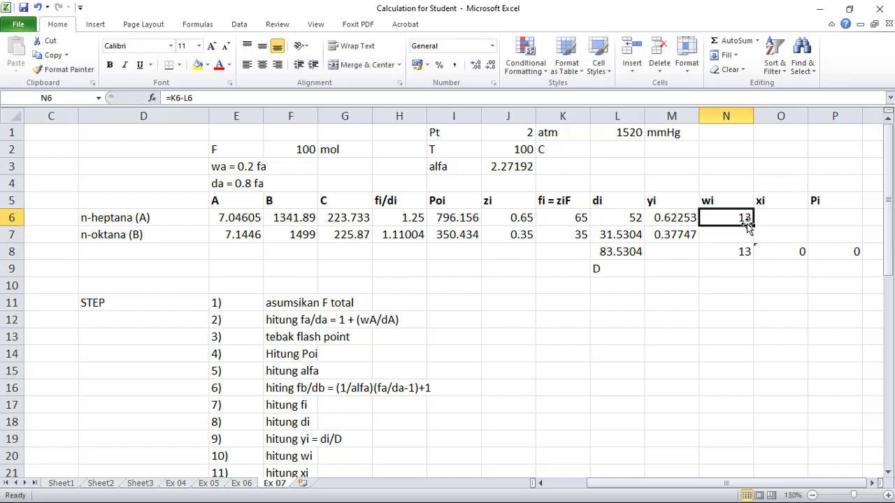
left_click_drag(755, 227, 755, 242)
Label the wi total with wi in N9, and make that label and the D label in L9 bold.
left_click(738, 271)
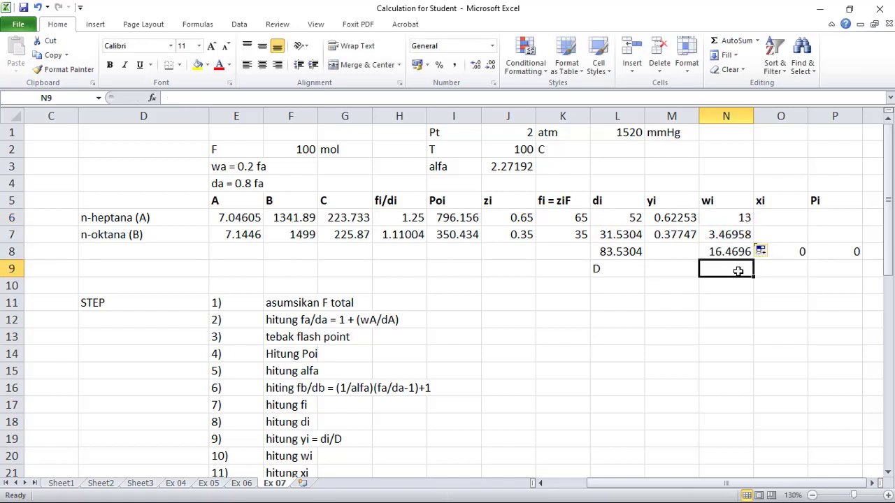
type("wi")
left_click(672, 303)
left_click(626, 273)
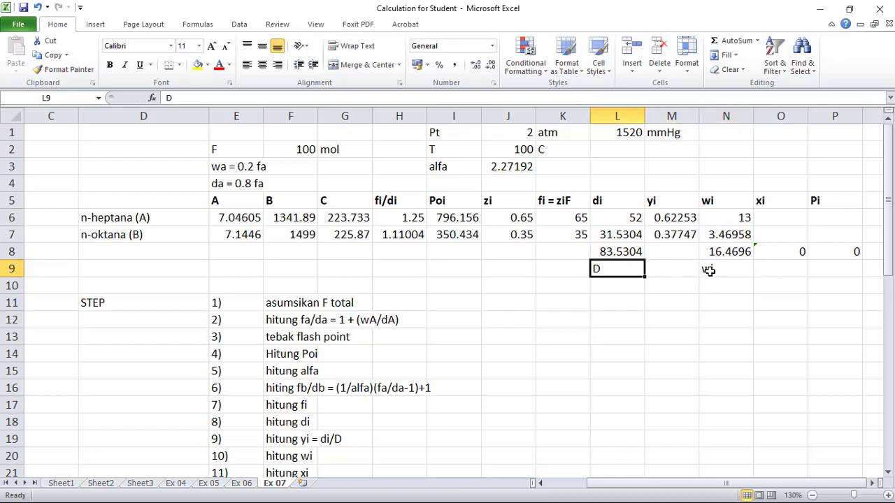
left_click(709, 270, "ctrl")
key("ctrl+b")
left_click(730, 301)
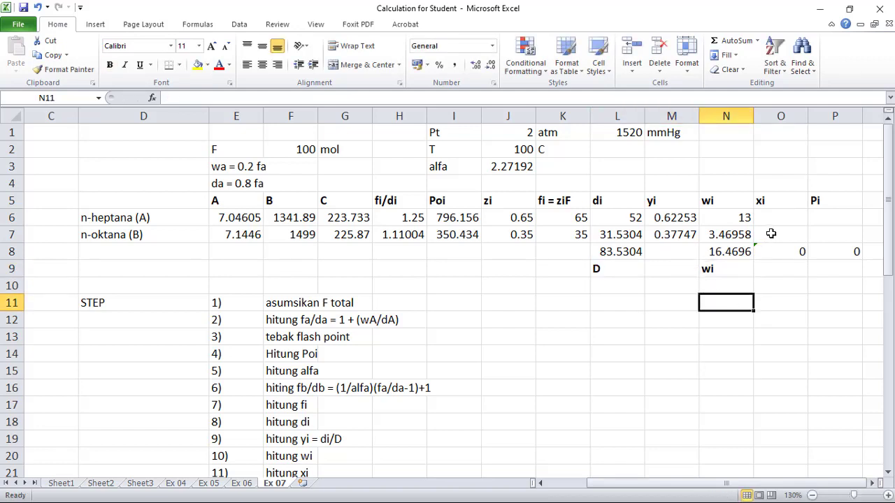
Calculate xi in O6 with the formula =N6/$N$8 and copy it down to O7.
left_click(774, 220)
type("=N6/")
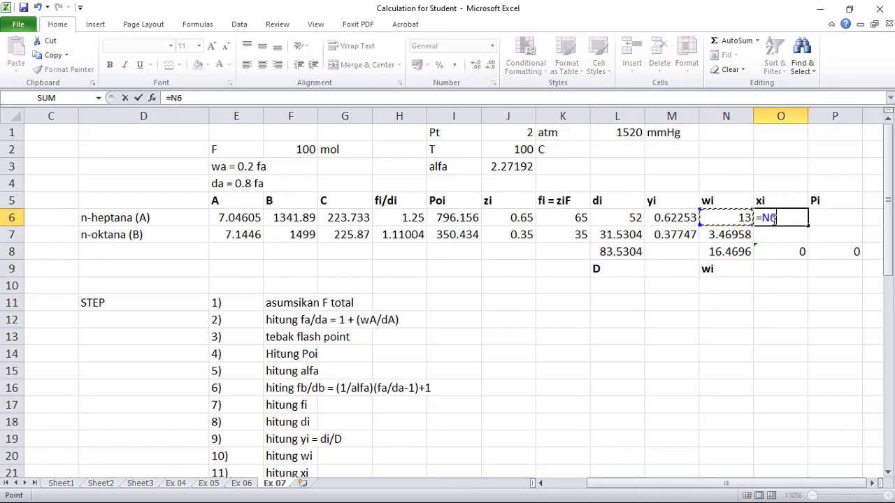
left_click(731, 256)
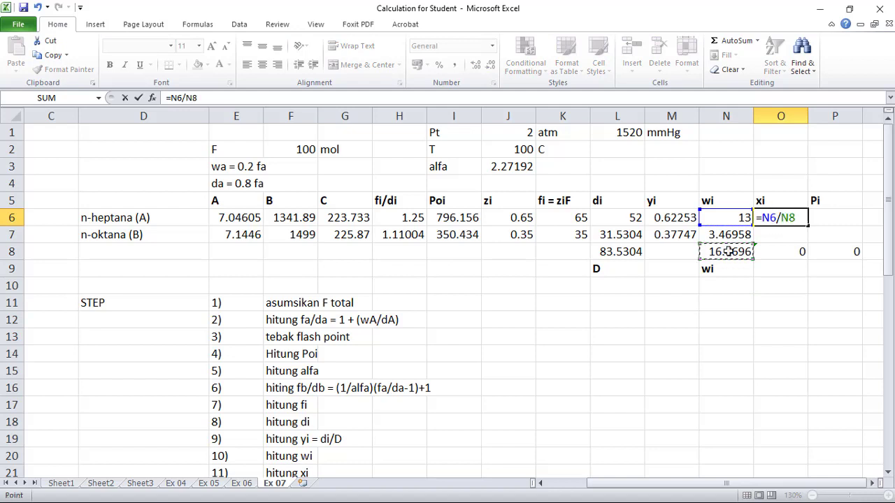
key("F4")
key("Return")
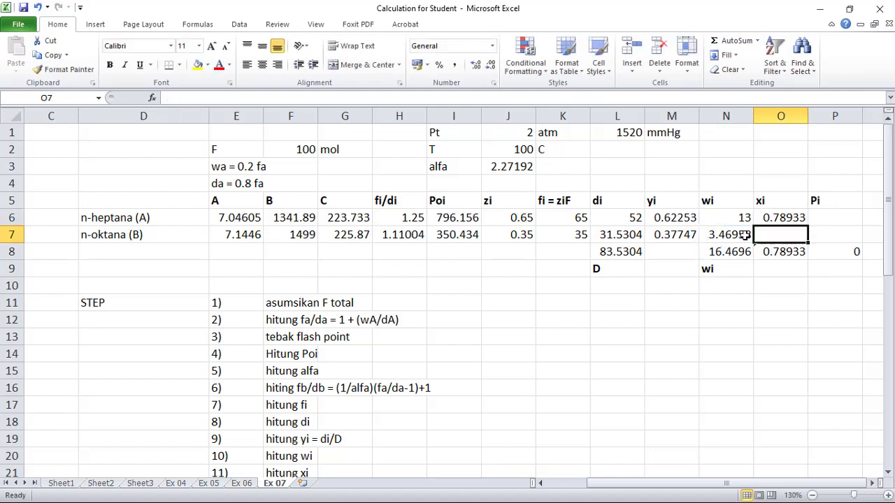
left_click(780, 218)
left_click_drag(806, 225, 804, 242)
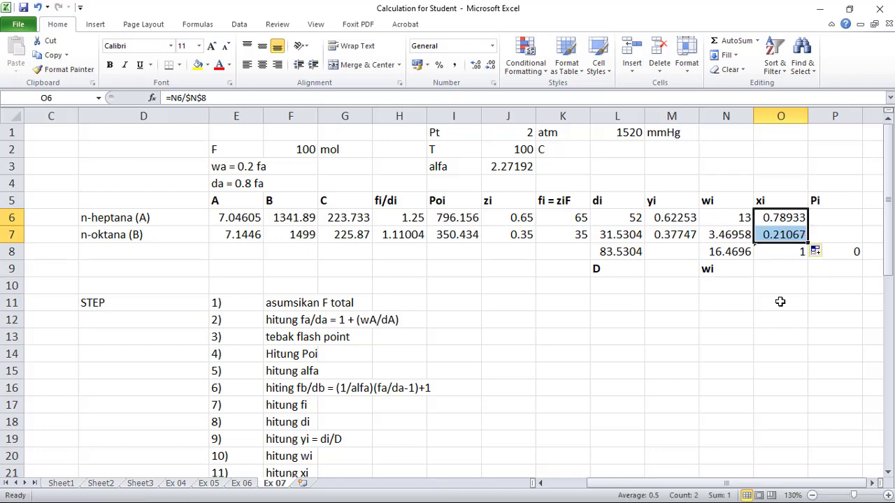
left_click(781, 301)
Calculate the partial pressure Pi in P6 with the formula =I6*O6 and copy it down to P7.
scroll(768, 318, "down", 1)
scroll(768, 318, "down", 1)
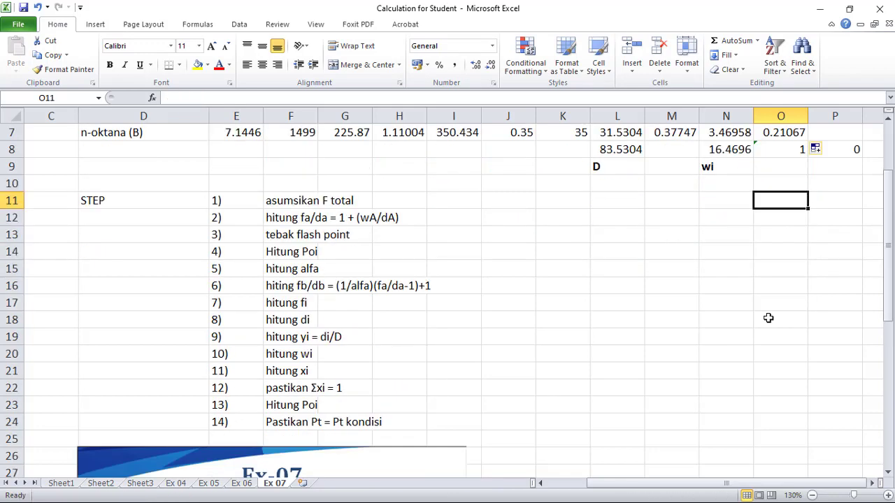
scroll(768, 318, "up", 2)
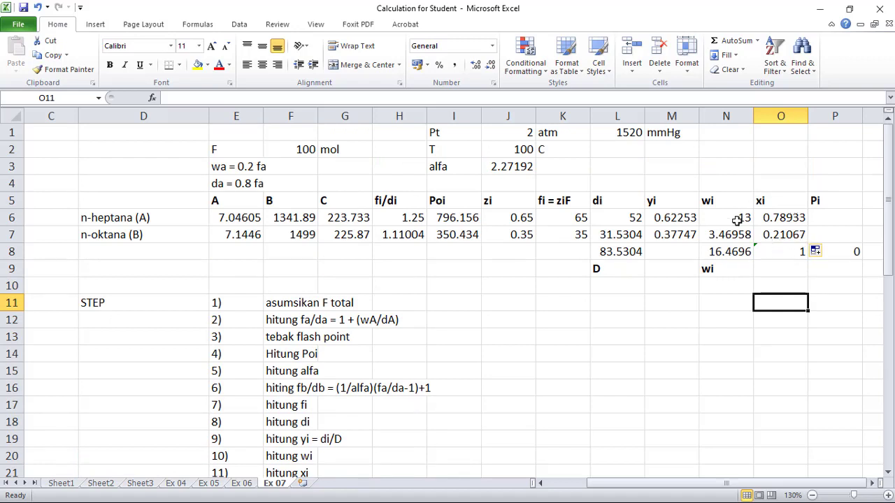
left_click(829, 218)
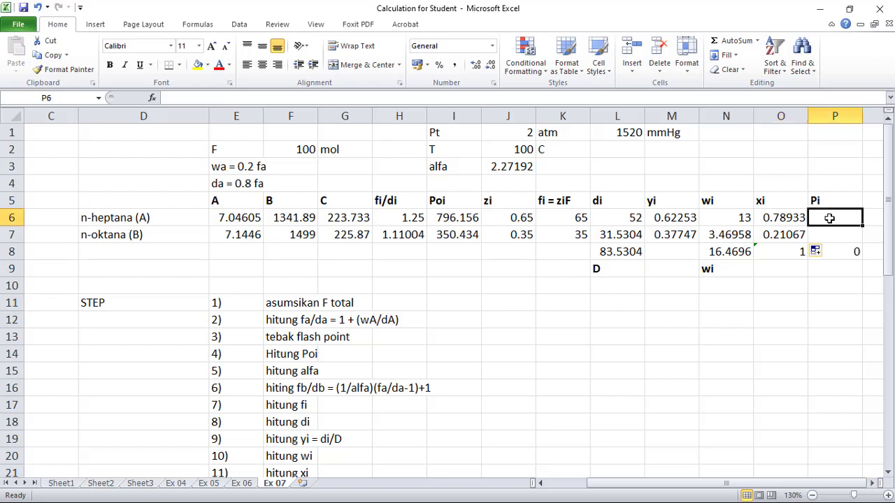
type("=")
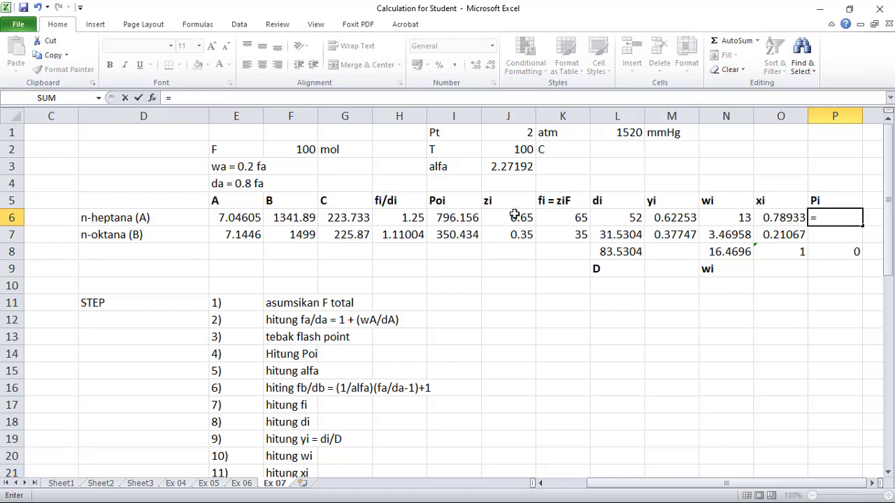
left_click(466, 217)
type("*")
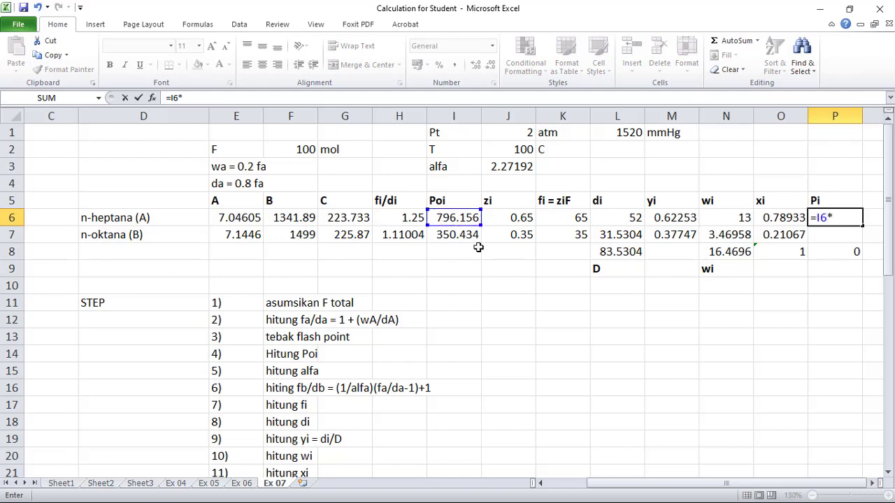
left_click(781, 219)
key("Return")
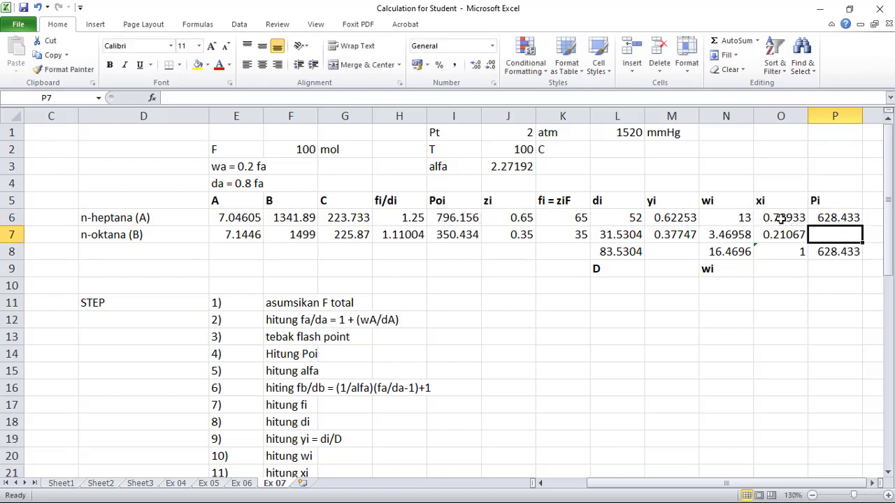
left_click(826, 222)
left_click_drag(862, 226, 862, 240)
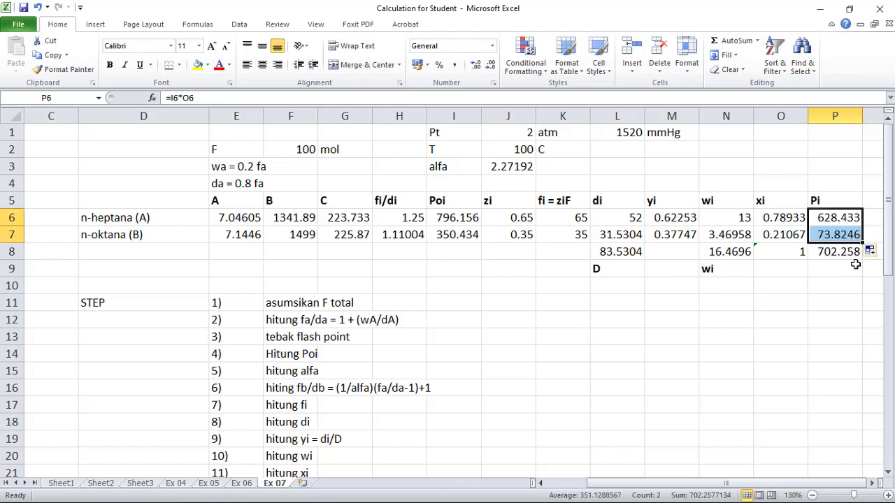
Compare the total of the partial pressures in P8 with the total pressure in mmHg in L1.
left_click(840, 291)
left_click(843, 253)
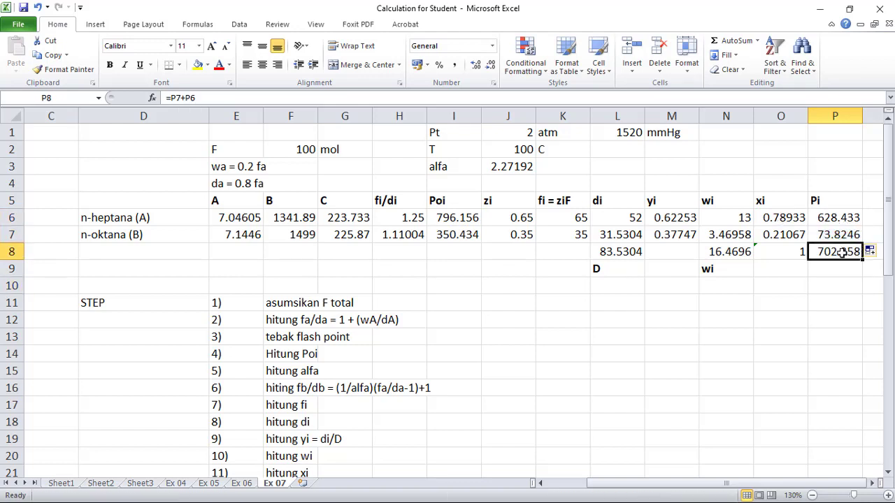
left_click(619, 137)
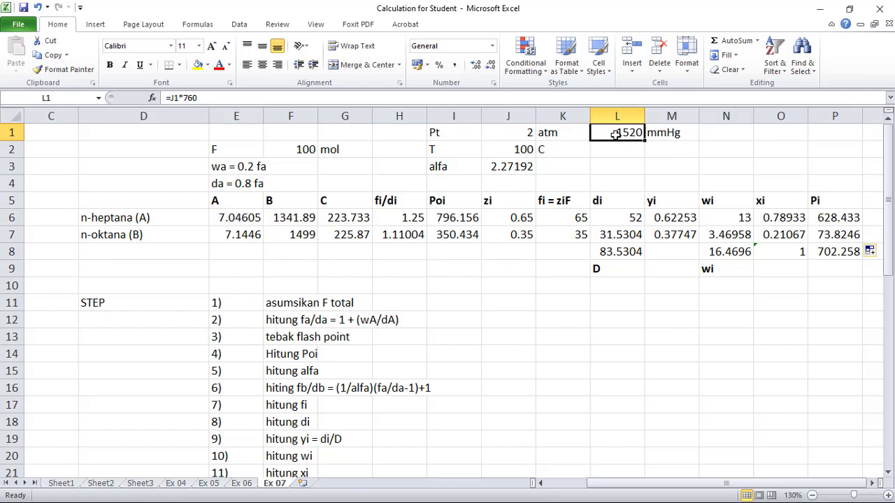
Run Goal Seek to bring the Pi total in P8 to 1520 by changing temperature cell J2, accept the solution and select J2.
left_click(840, 254)
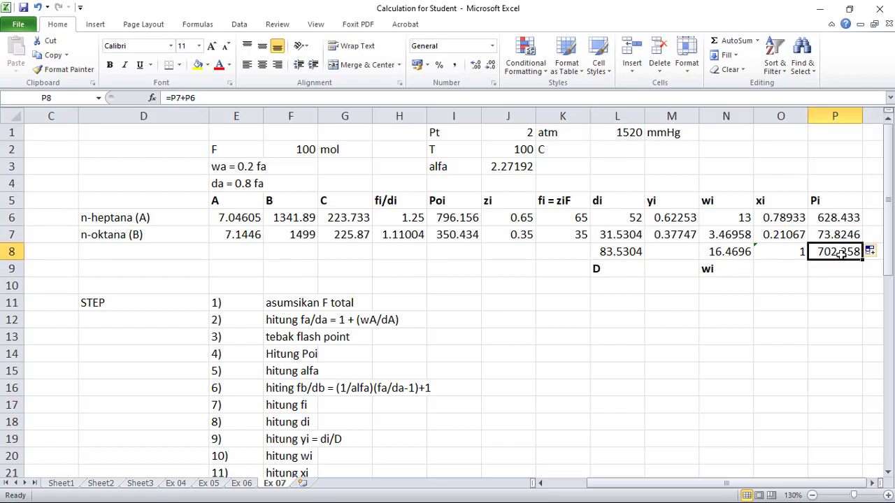
left_click(240, 28)
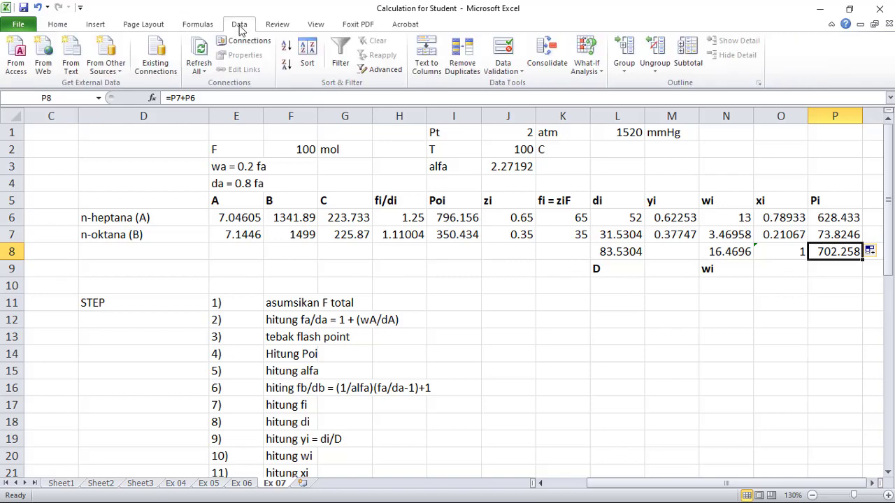
left_click(587, 65)
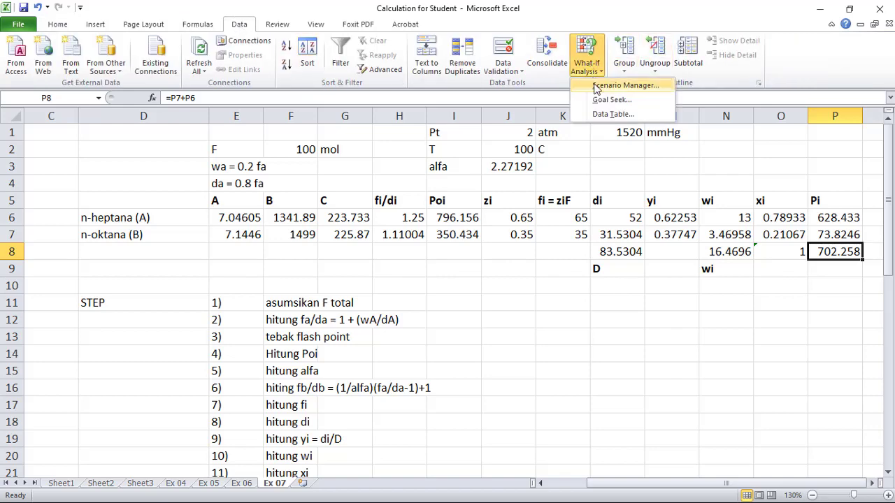
left_click(609, 99)
left_click(841, 256)
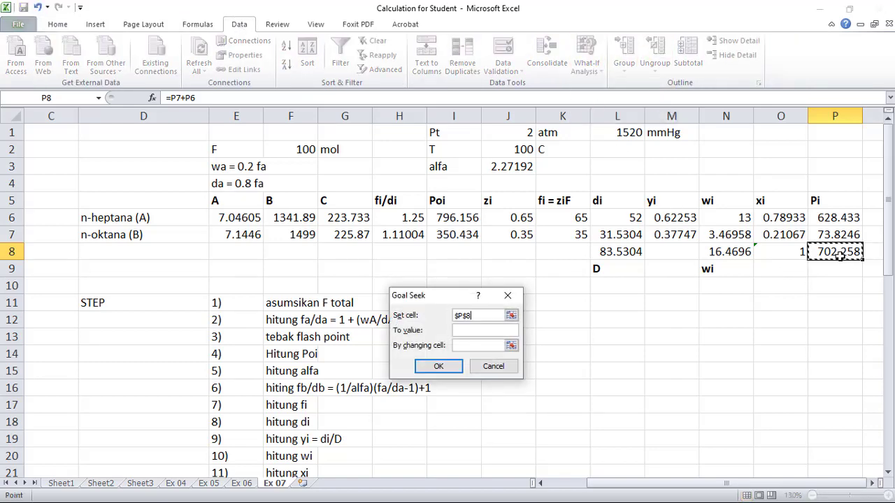
left_click(489, 327)
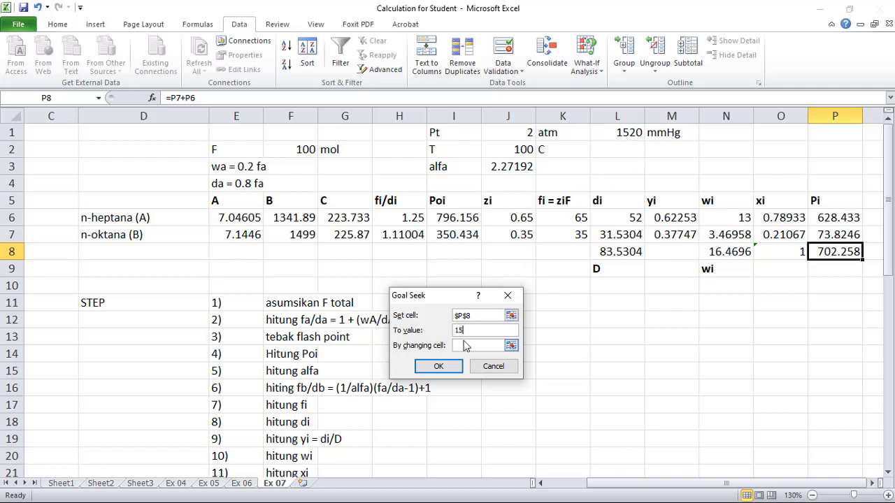
left_click(510, 346)
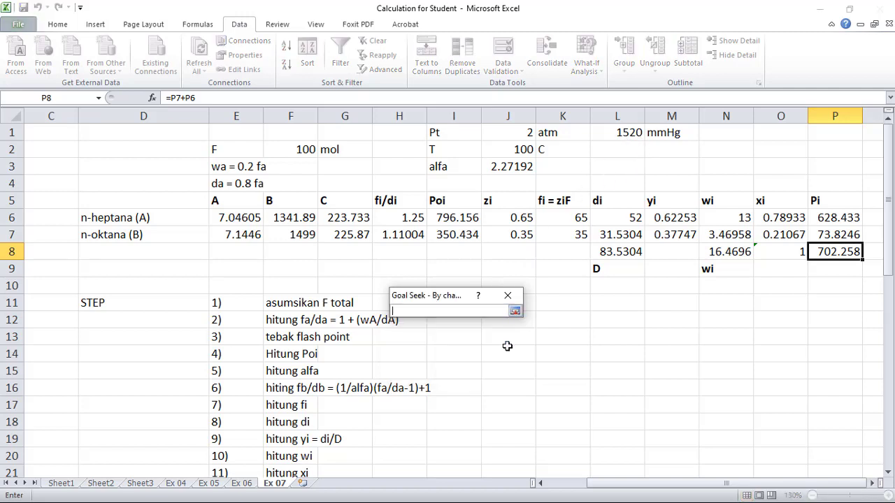
left_click(511, 153)
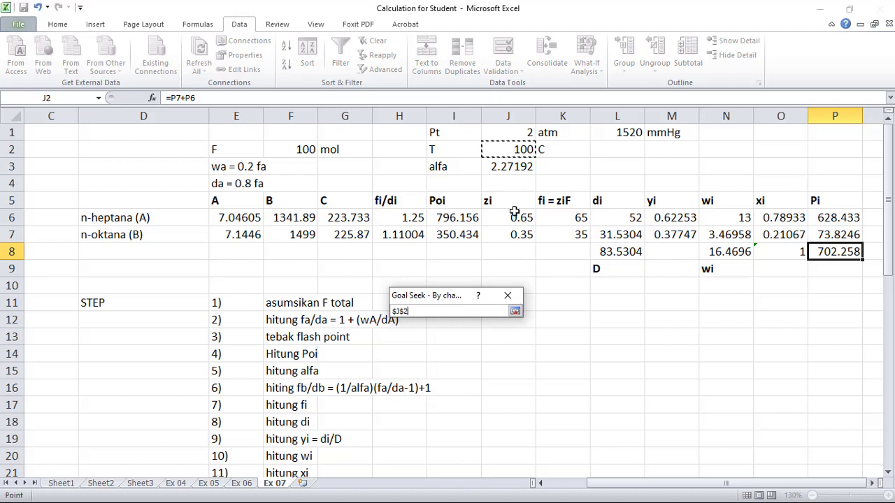
left_click(515, 312)
left_click(437, 367)
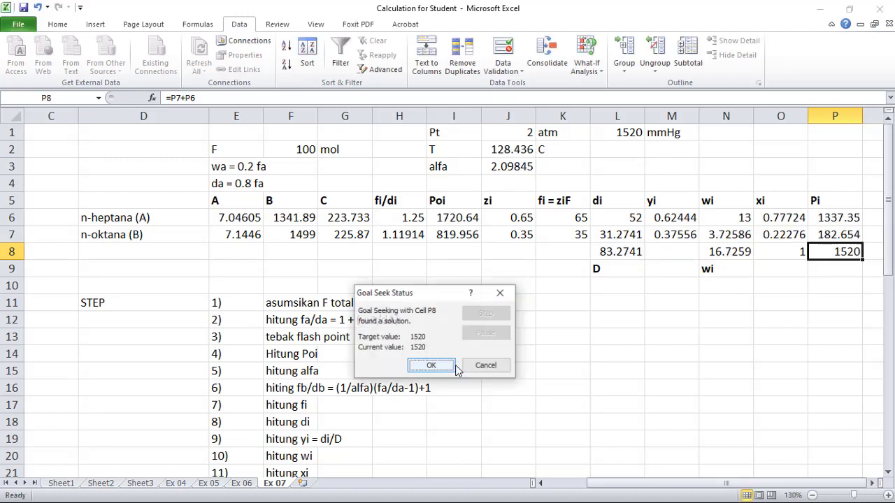
left_click(448, 366)
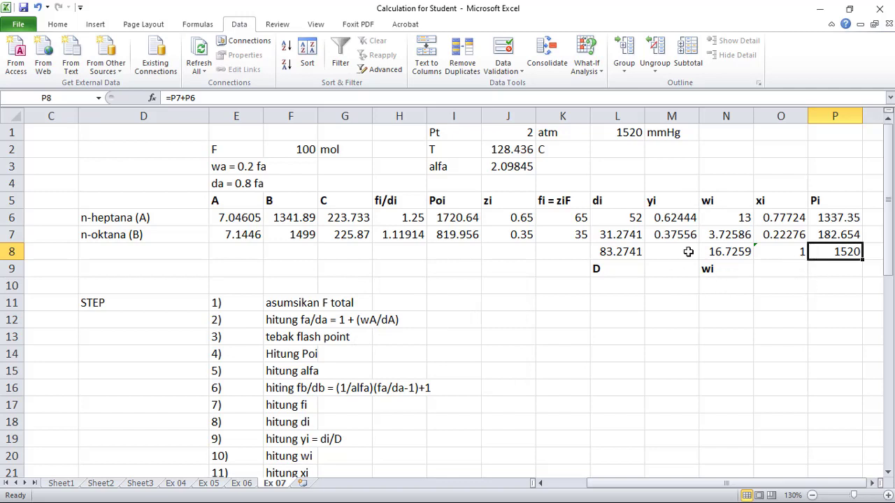
left_click(497, 150)
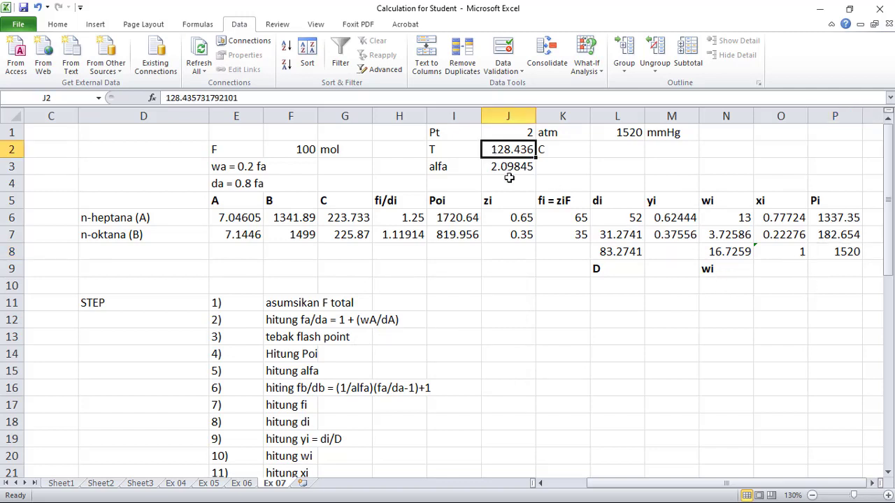